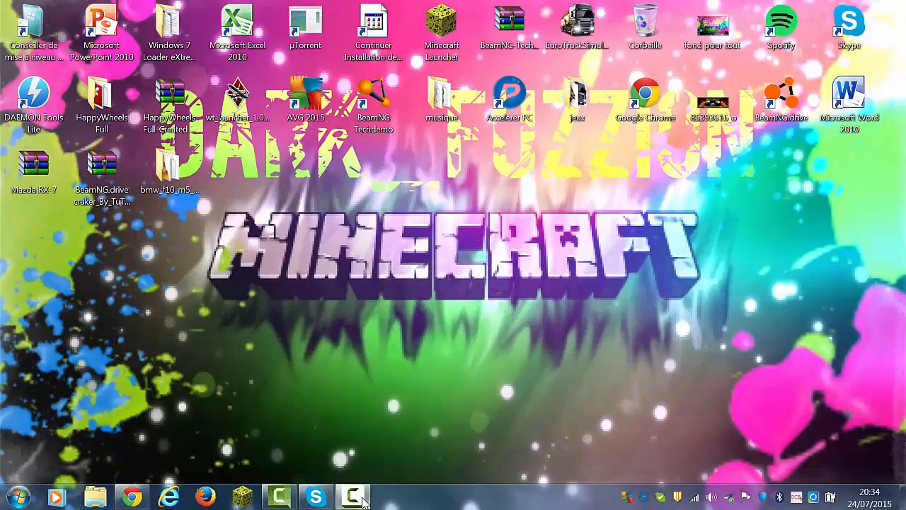
# Switch to the Untitled.camproj project in Camtasia Studio and move the floating recorder window off the preview
pyautogui.click(361, 499)
pyautogui.moveTo(265, 207); pyautogui.dragTo(441, 161)
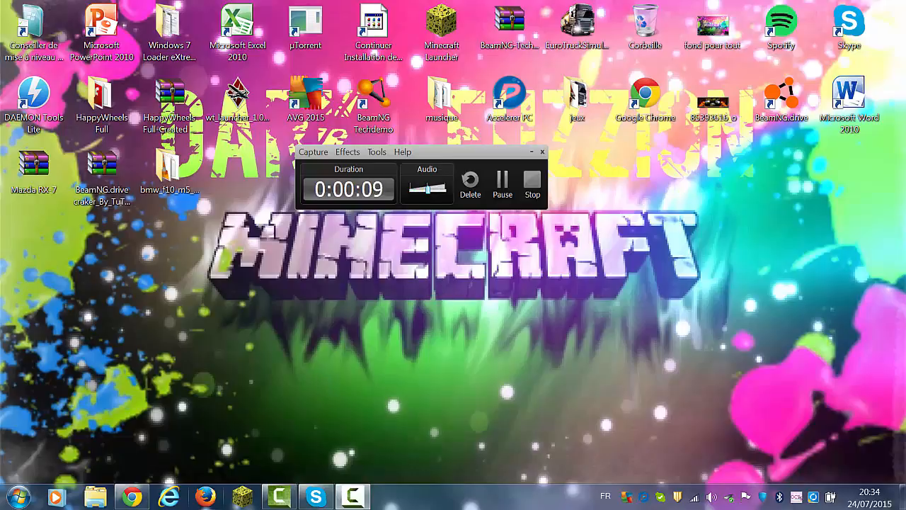
pyautogui.click(292, 500)
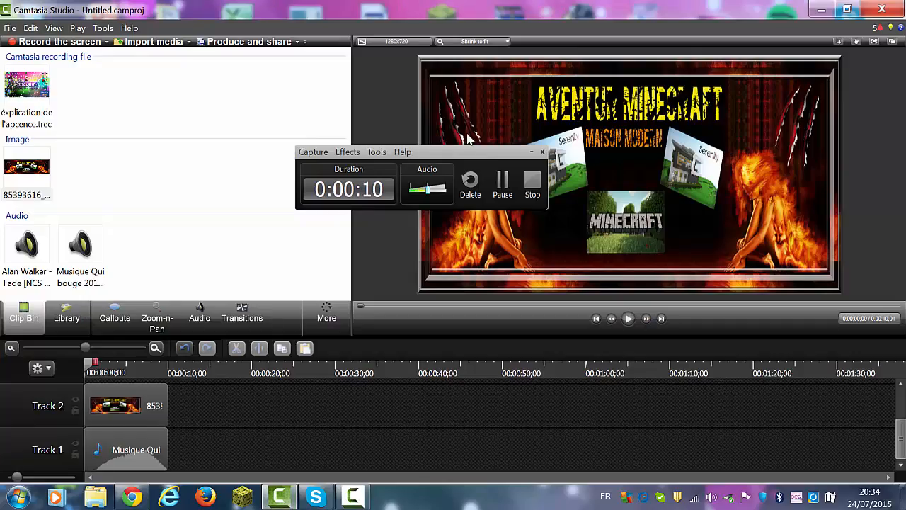
pyautogui.moveTo(480, 162); pyautogui.dragTo(339, 71)
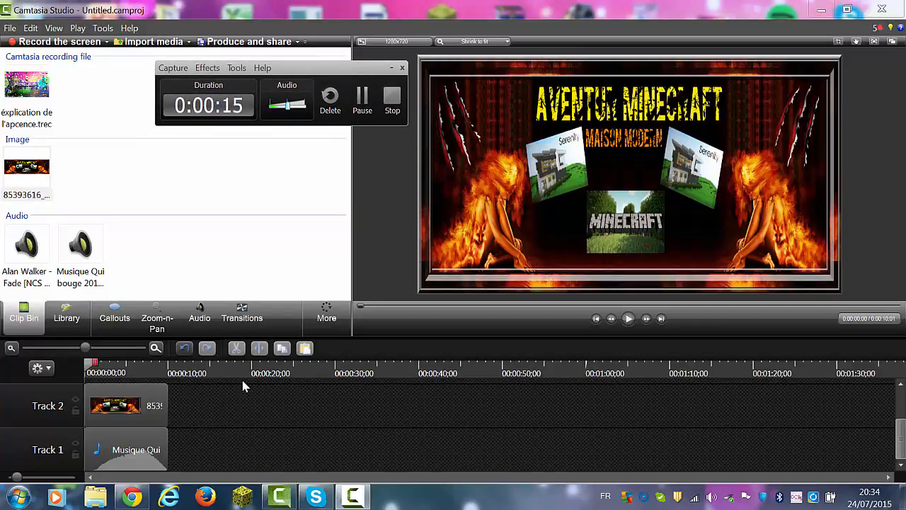
# Play the intro image and its music from the start of the timeline
pyautogui.moveTo(86, 371); pyautogui.dragTo(69, 396)
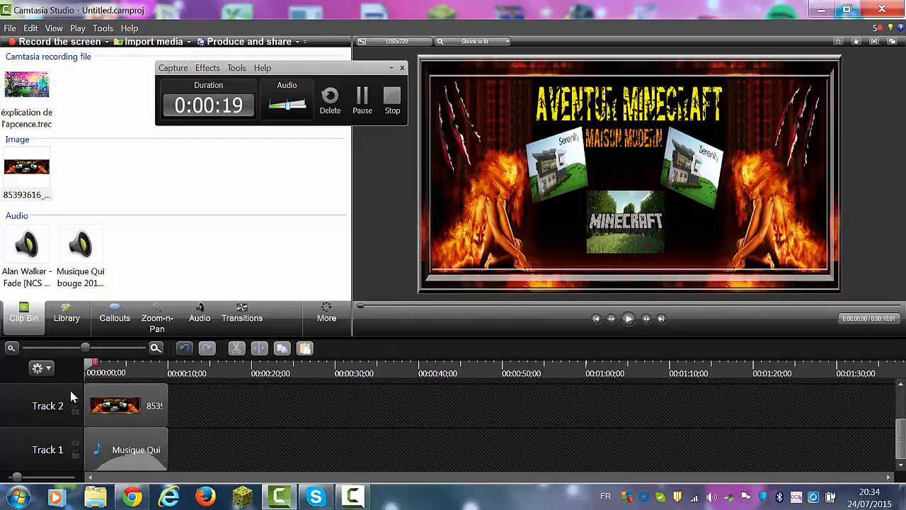
pyautogui.click(628, 319)
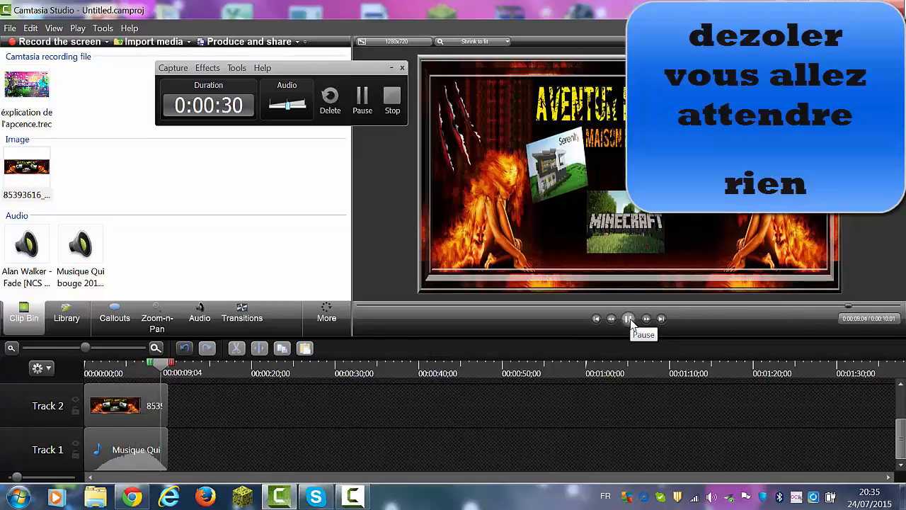
# Examine the volume and fade options of the music clip on Track 1, then return to the project's media
pyautogui.click(113, 453)
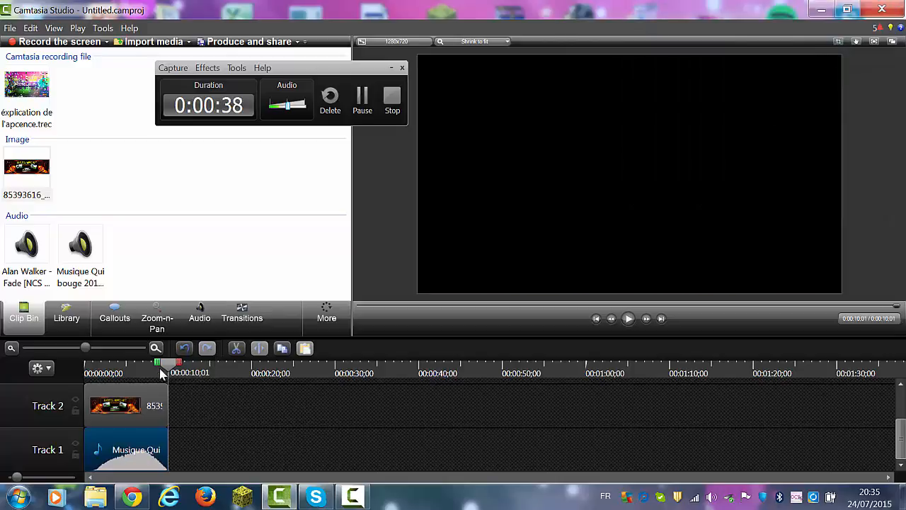
pyautogui.moveTo(162, 369); pyautogui.dragTo(136, 370)
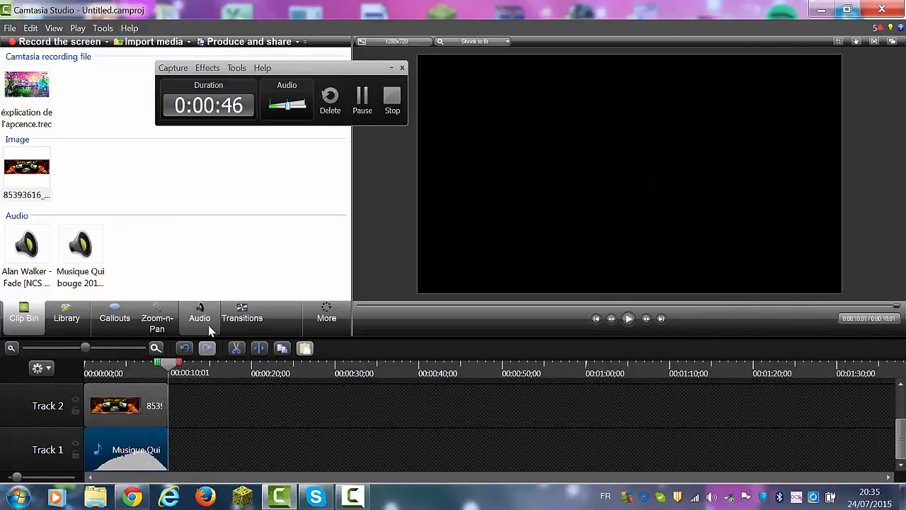
pyautogui.click(201, 319)
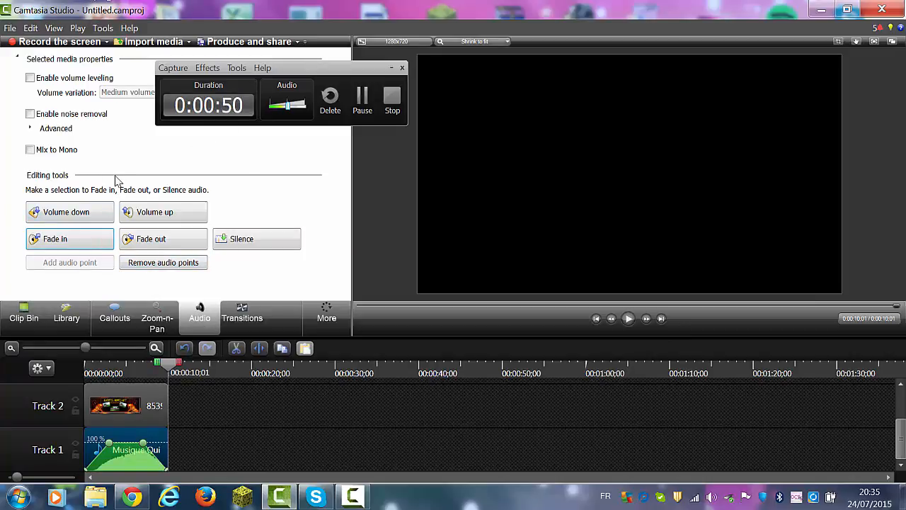
pyautogui.moveTo(313, 73); pyautogui.dragTo(642, 217)
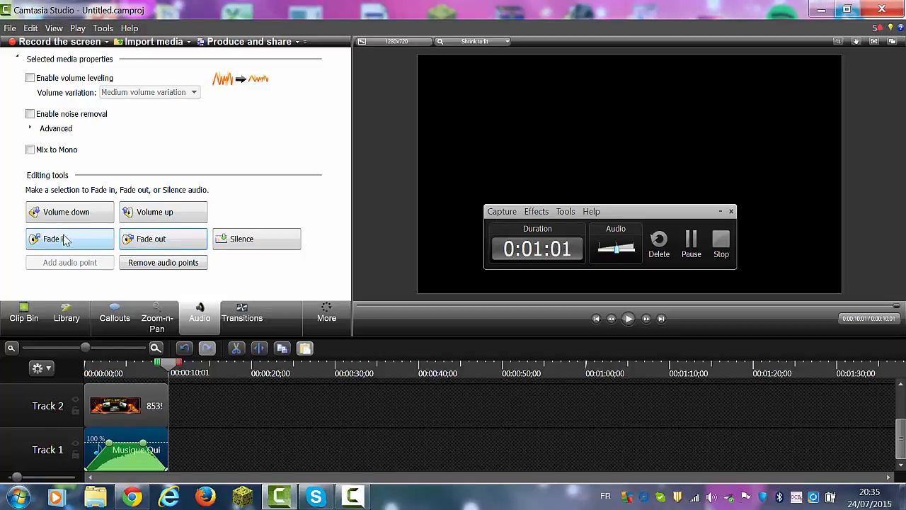
pyautogui.click(284, 442)
pyautogui.click(25, 318)
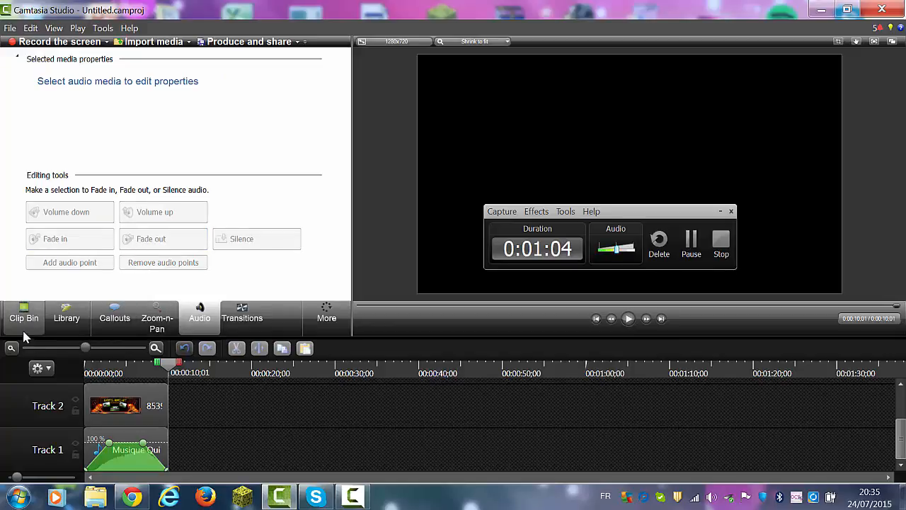
# Place the éxplication de l'apcence.trec recording on Track 2 directly after the intro image
pyautogui.click(144, 400)
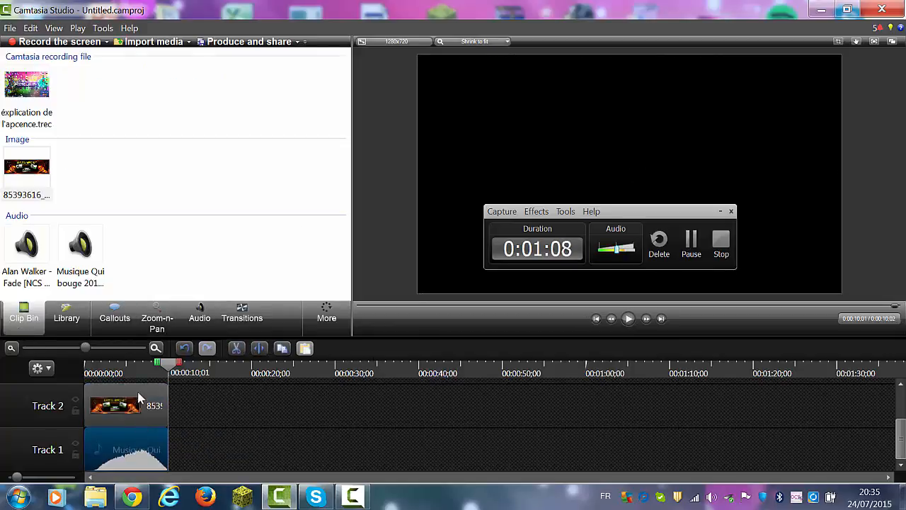
pyautogui.click(213, 420)
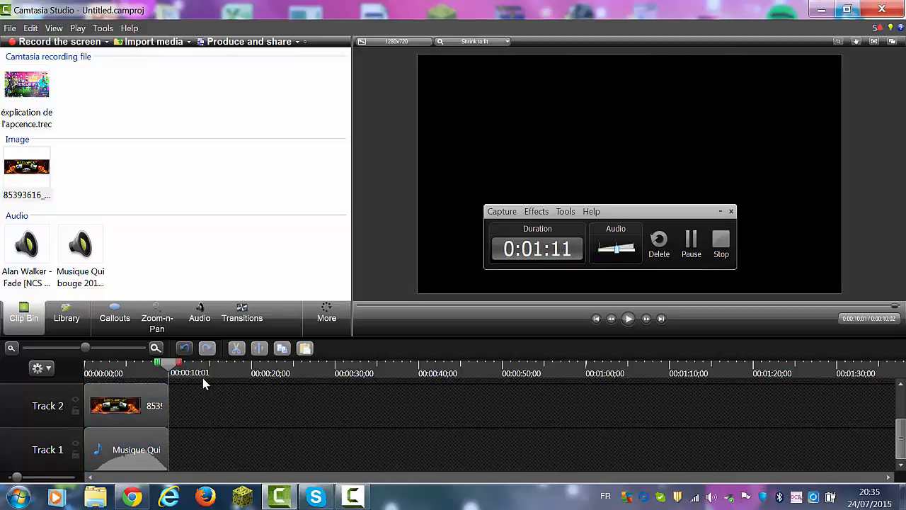
pyautogui.click(139, 442)
pyautogui.click(234, 430)
pyautogui.moveTo(36, 85); pyautogui.dragTo(278, 432)
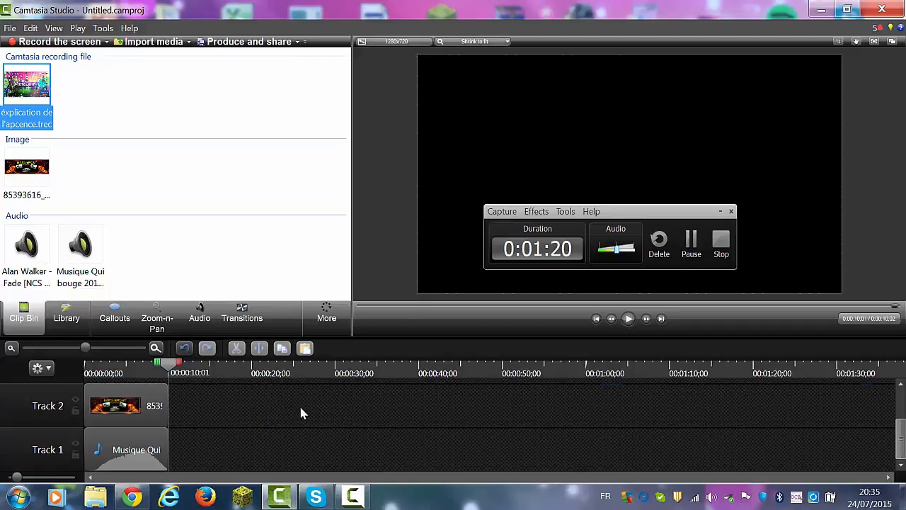
pyautogui.moveTo(351, 408); pyautogui.dragTo(276, 412)
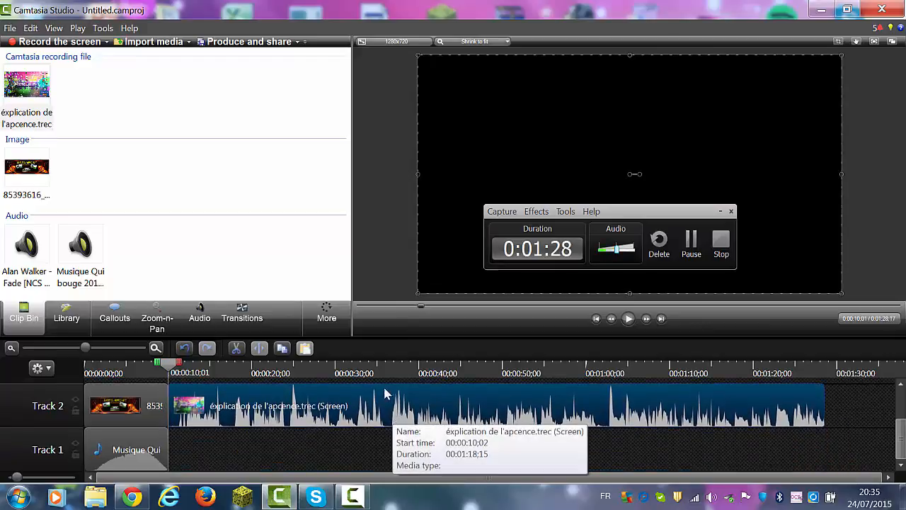
# Play the beginning of the recording on Track 2 and return the playhead to the start of the timeline
pyautogui.click(627, 319)
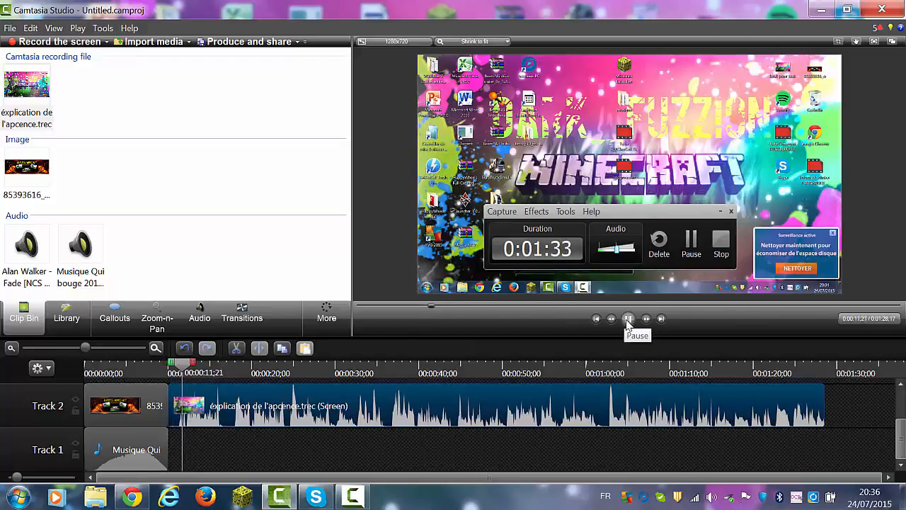
pyautogui.click(627, 319)
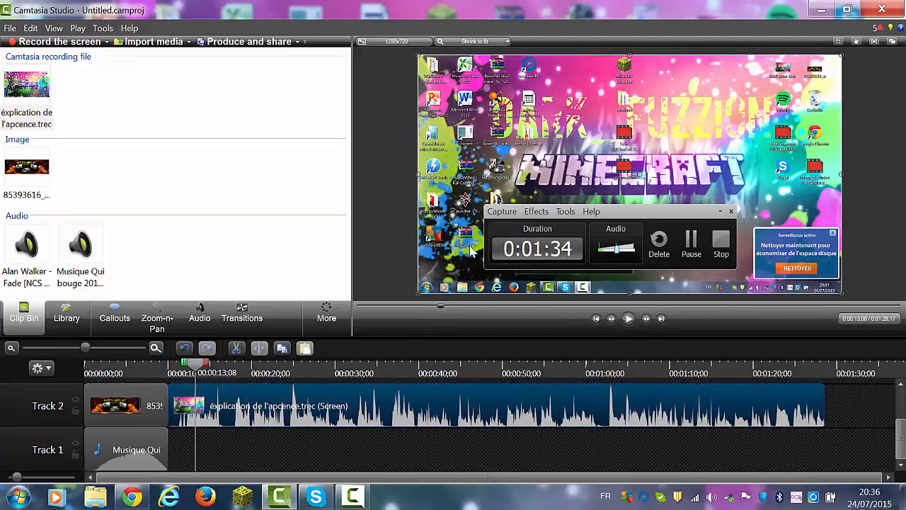
pyautogui.moveTo(192, 361); pyautogui.dragTo(87, 363)
# Apply the Circle stretch transition to the end of the intro image on Track 2
pyautogui.click(242, 318)
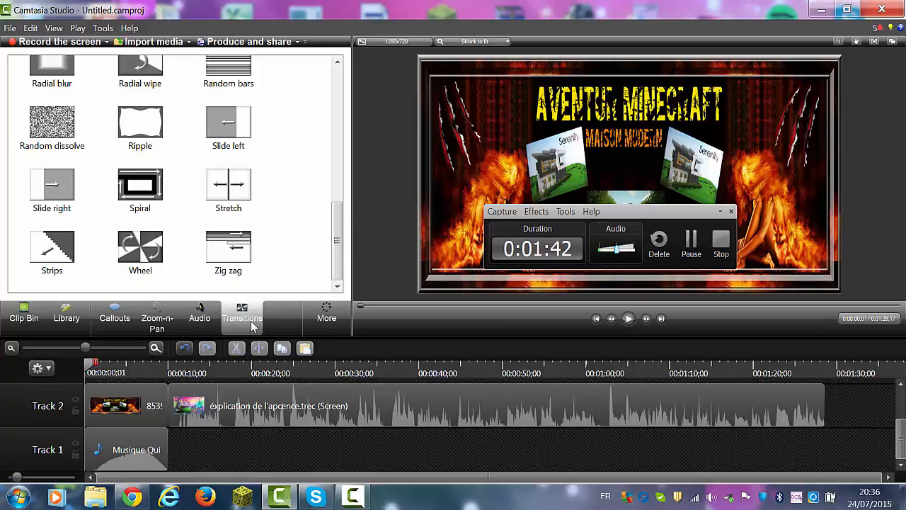
pyautogui.scroll(4, 378, 290)
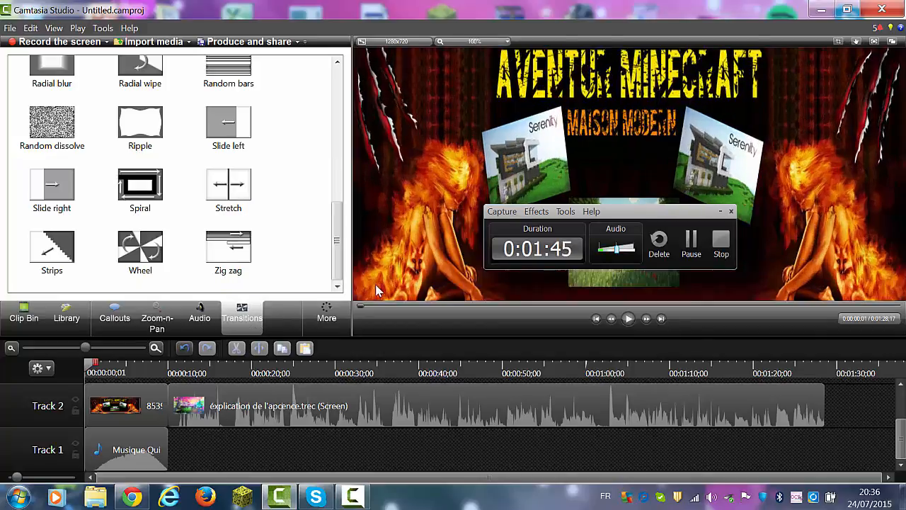
pyautogui.scroll(-3, 428, 286)
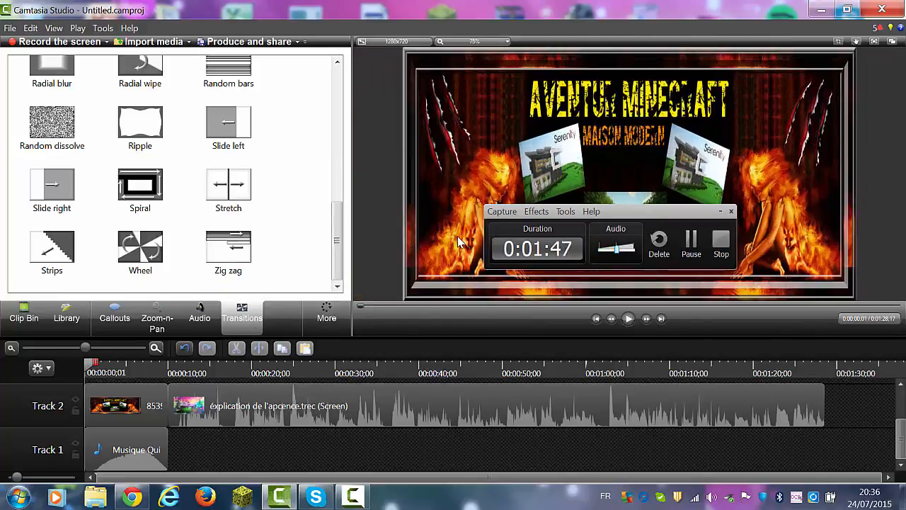
pyautogui.scroll(-1, 457, 235)
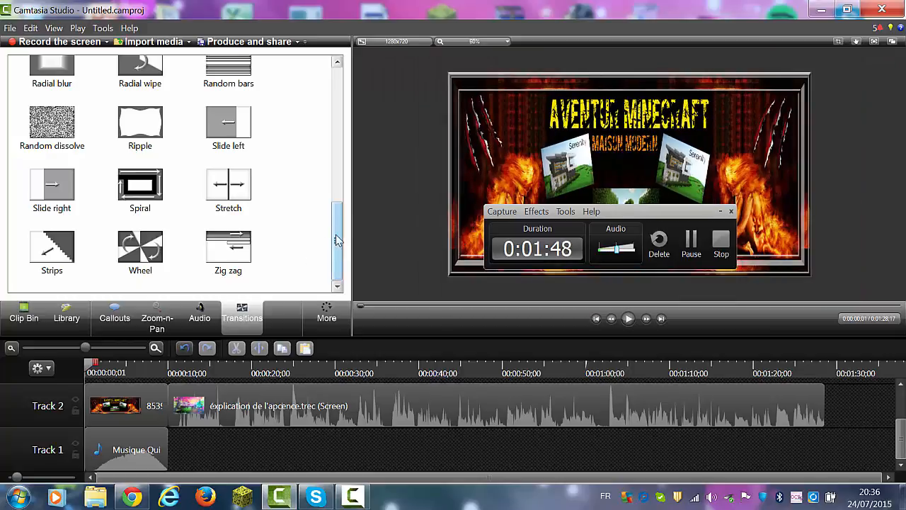
pyautogui.moveTo(335, 234); pyautogui.dragTo(347, 104)
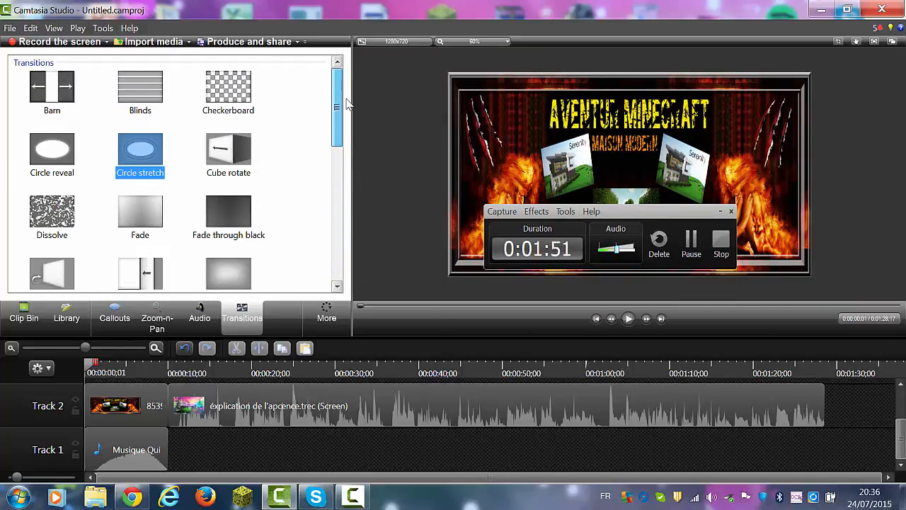
pyautogui.moveTo(140, 155); pyautogui.dragTo(160, 247)
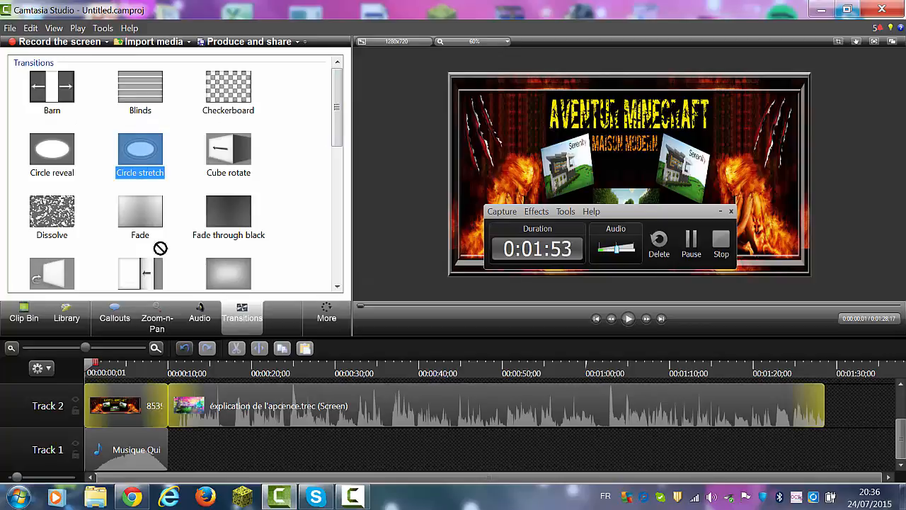
pyautogui.moveTo(179, 388)
pyautogui.mouseDown()
pyautogui.moveTo(139, 88)
pyautogui.moveTo(120, 160)
pyautogui.moveTo(135, 151)
pyautogui.moveTo(182, 397)
pyautogui.moveTo(169, 426)
pyautogui.mouseUp()
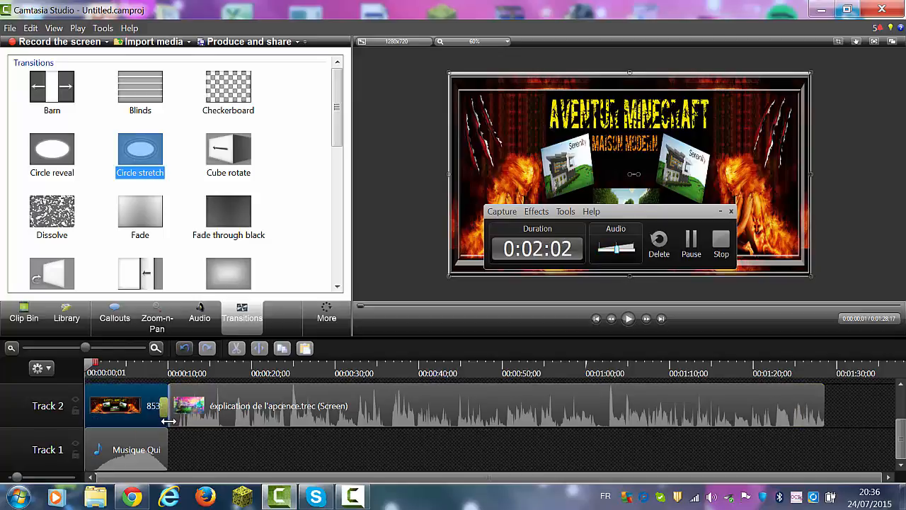
# Preview the transition at the end of the intro image and delete it from Track 2
pyautogui.click(155, 375)
pyautogui.click(629, 323)
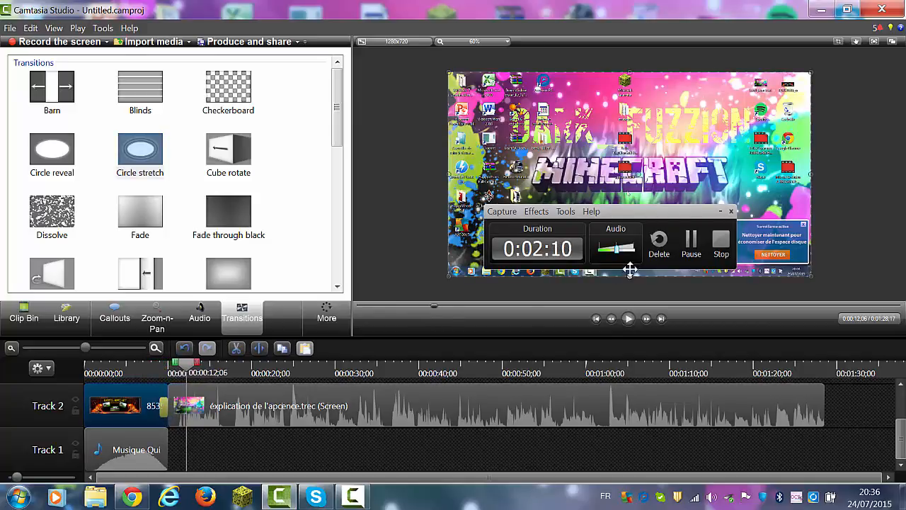
pyautogui.press('space')
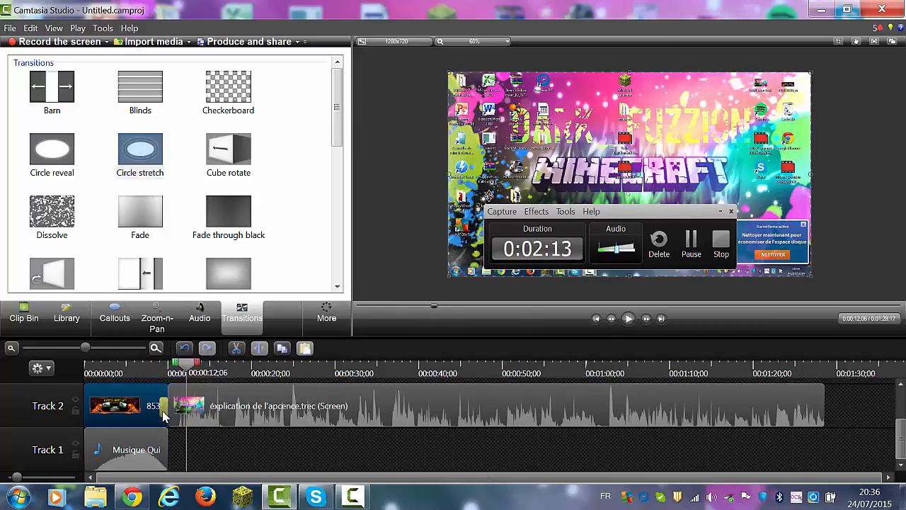
pyautogui.rightClick(163, 414)
pyautogui.click(199, 420)
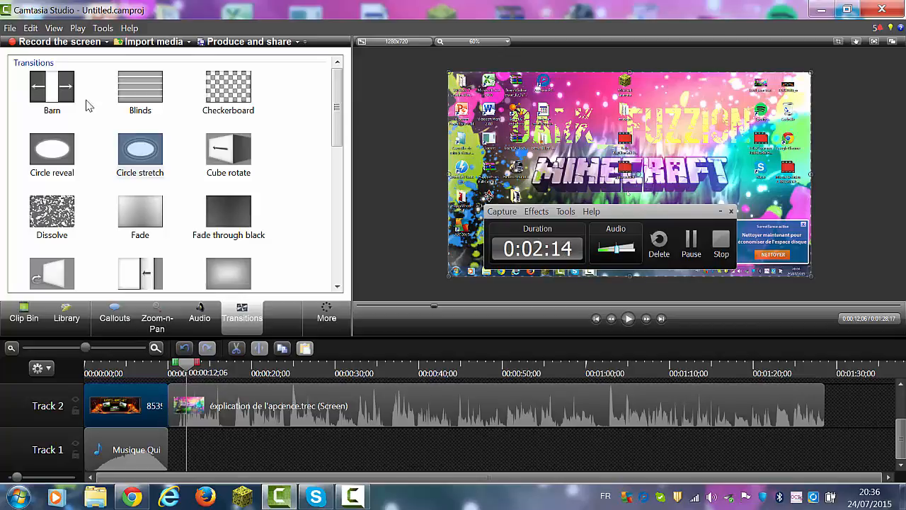
# Apply the Circle stretch transition at the junction between the intro image and the recording on Track 2
pyautogui.moveTo(146, 146); pyautogui.dragTo(171, 414)
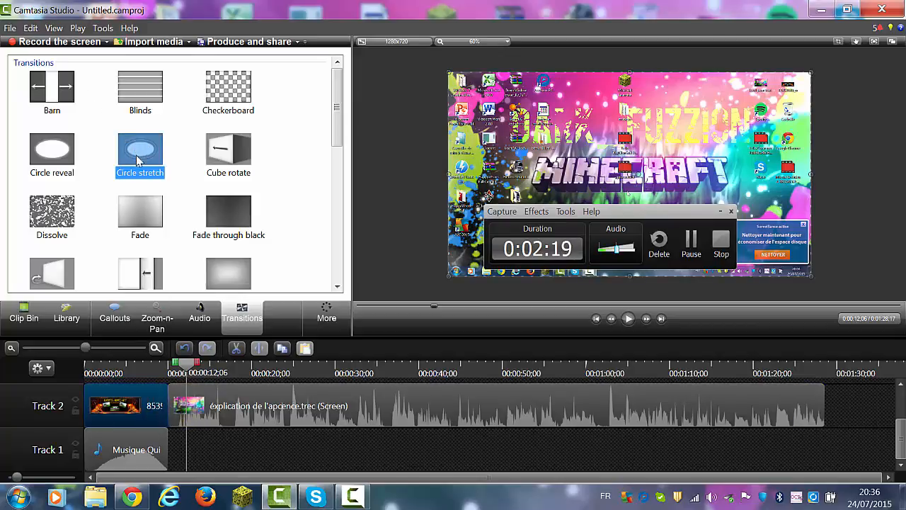
pyautogui.moveTo(135, 155); pyautogui.dragTo(200, 410)
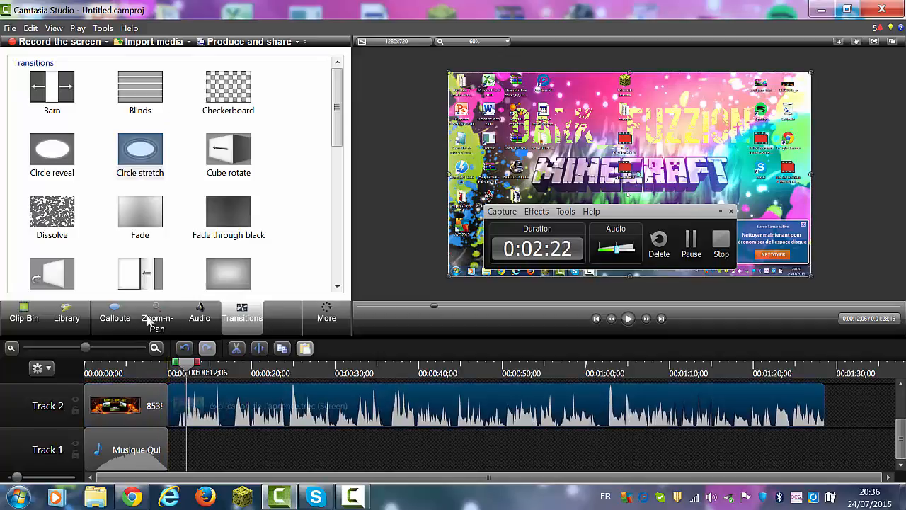
pyautogui.moveTo(148, 320); pyautogui.dragTo(213, 407)
pyautogui.moveTo(138, 159); pyautogui.dragTo(170, 407)
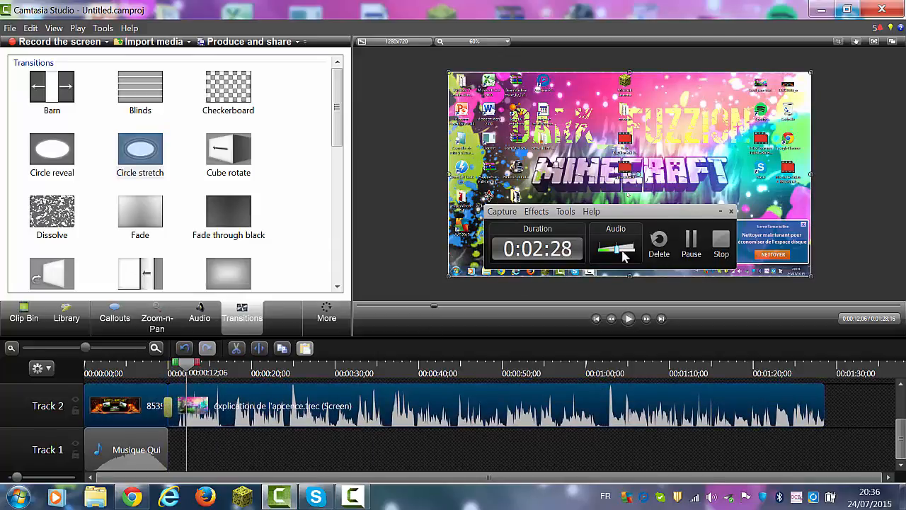
# Play back the Circle stretch transition between the intro image and the recording
pyautogui.click(165, 368)
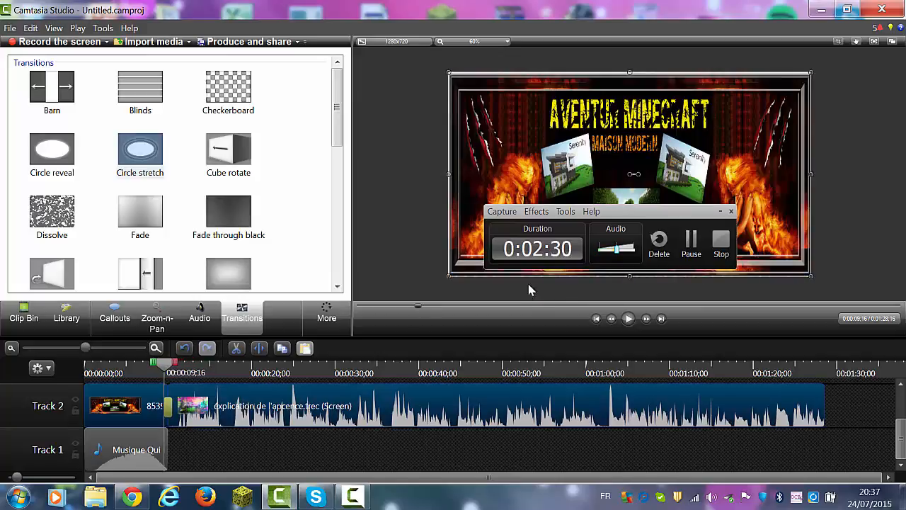
pyautogui.click(627, 320)
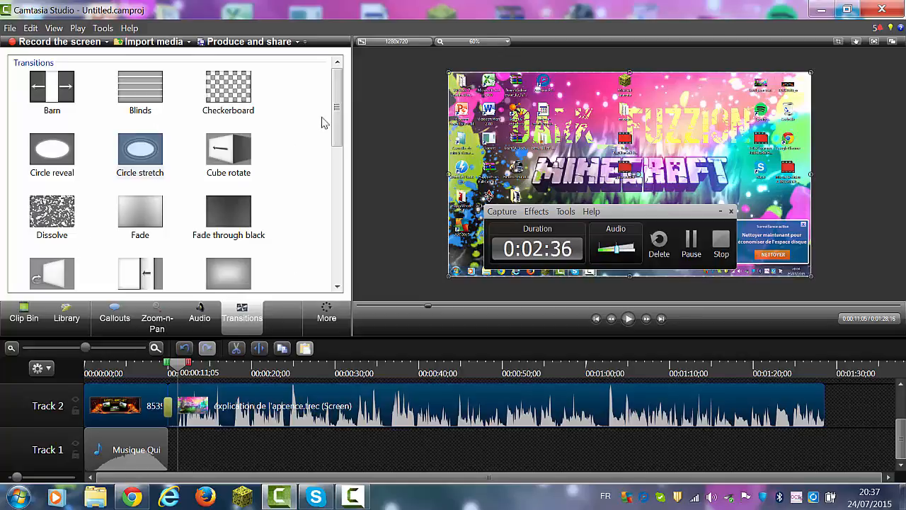
pyautogui.moveTo(336, 117)
pyautogui.mouseDown()
pyautogui.moveTo(345, 255)
pyautogui.moveTo(340, 114)
pyautogui.mouseUp()
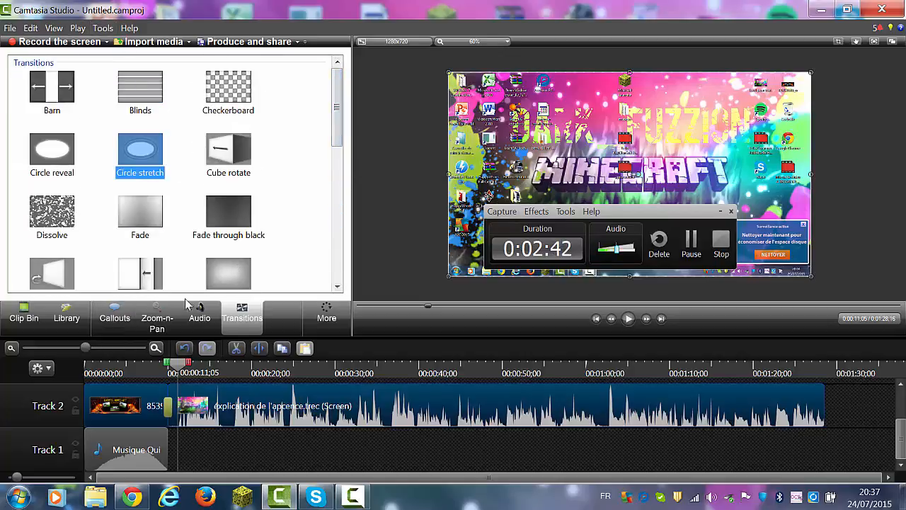
# Bring up the callout settings to examine the shape and text options, and clear the intro image's selection
pyautogui.click(123, 320)
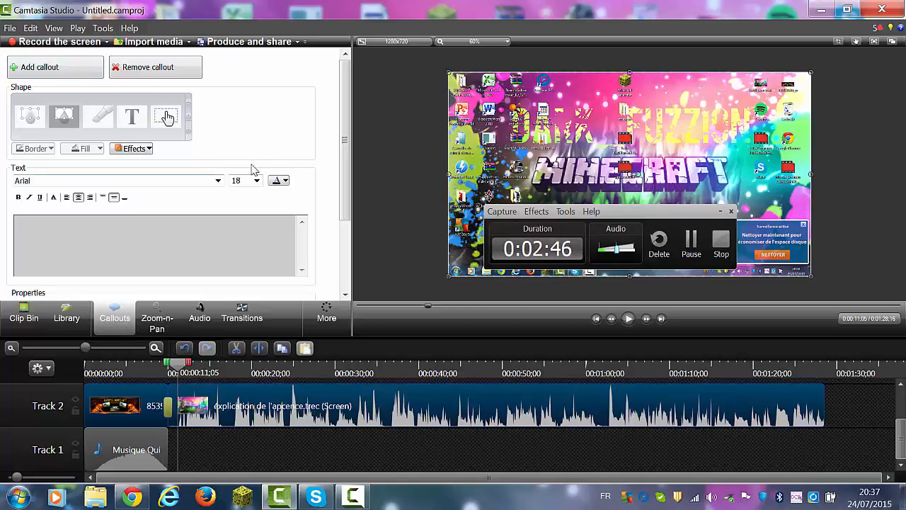
pyautogui.moveTo(345, 122)
pyautogui.mouseDown()
pyautogui.moveTo(347, 152)
pyautogui.moveTo(327, 232)
pyautogui.moveTo(347, 105)
pyautogui.mouseUp()
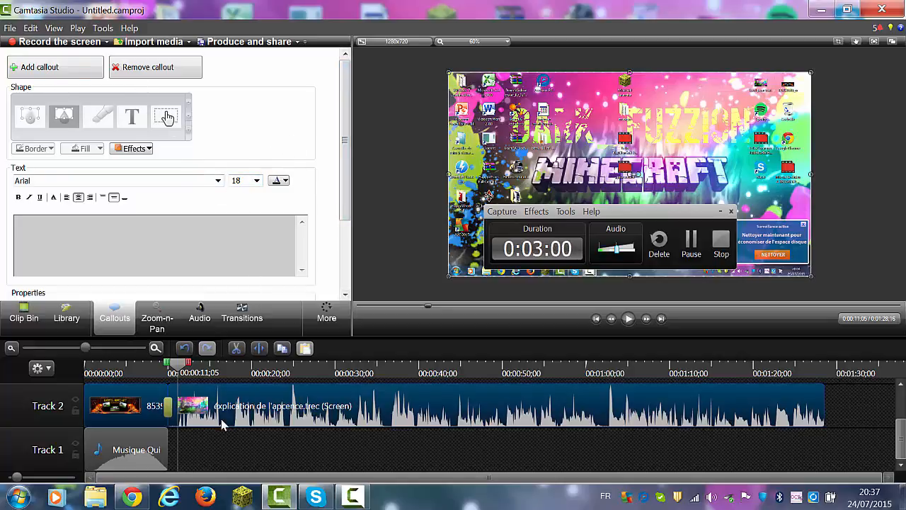
pyautogui.click(237, 444)
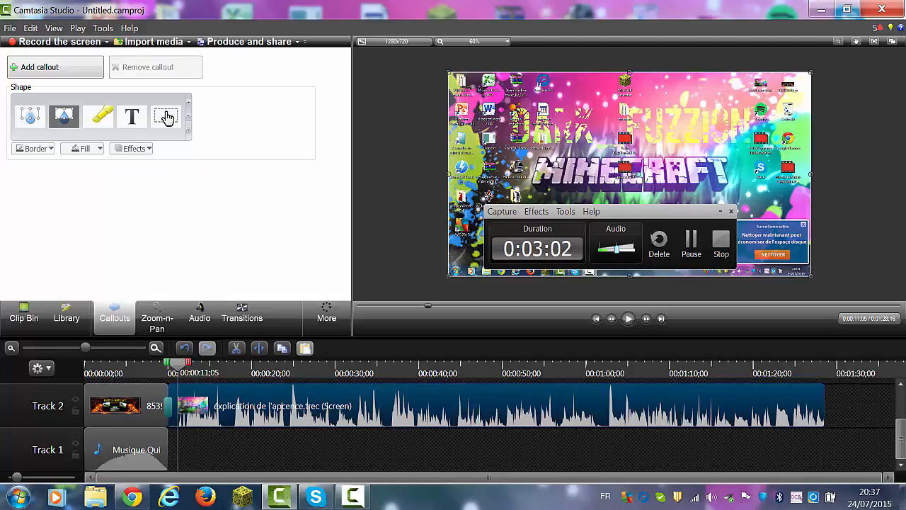
# Add a Filled Rounded Rectangle callout over the recording, move it to the canvas's upper-left corner and enlarge it to about half the canvas width
pyautogui.click(189, 133)
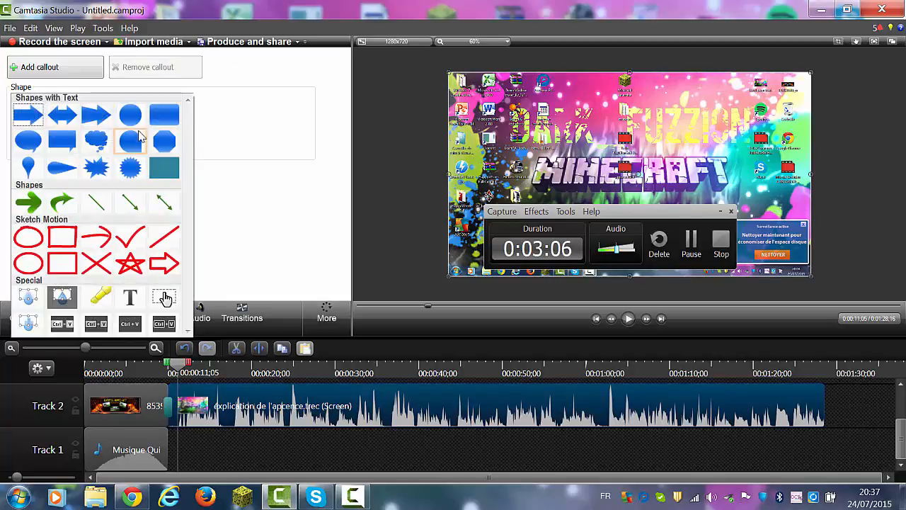
pyautogui.click(159, 124)
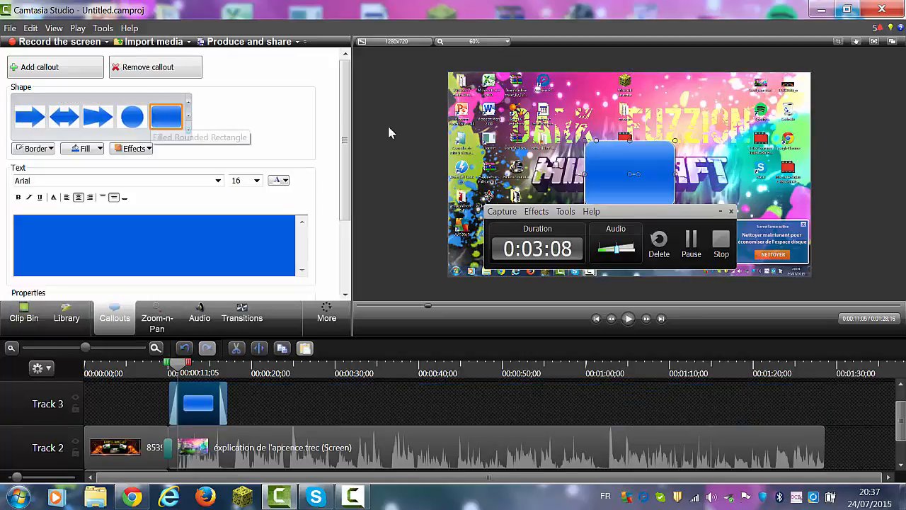
pyautogui.moveTo(626, 145); pyautogui.dragTo(482, 89)
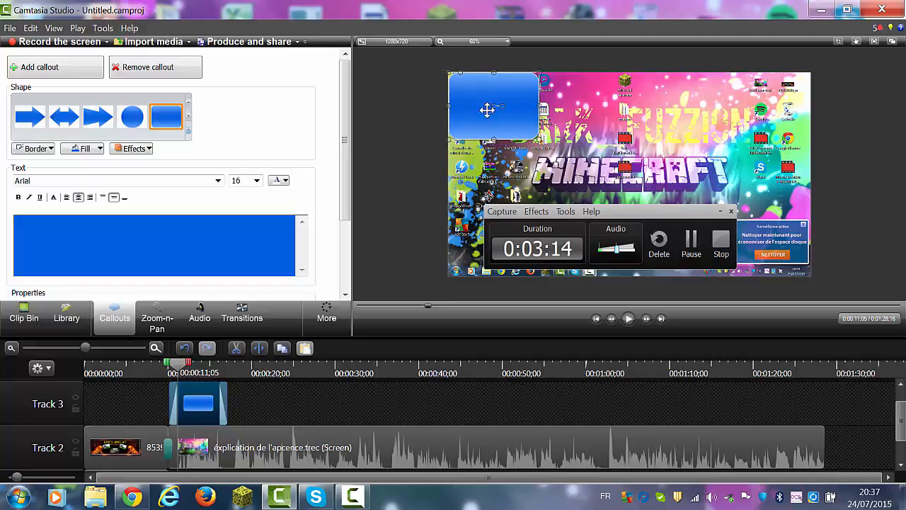
pyautogui.moveTo(542, 142); pyautogui.dragTo(623, 160)
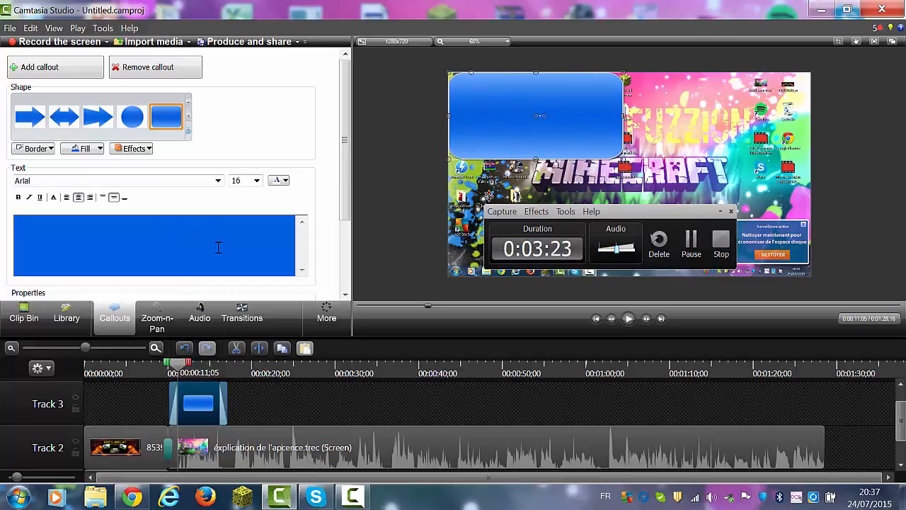
# Enter "tuto youtube" as the text of the rounded rectangle callout
pyautogui.write('yu')
pyautogui.press('BackSpace')
pyautogui.write('uto you')
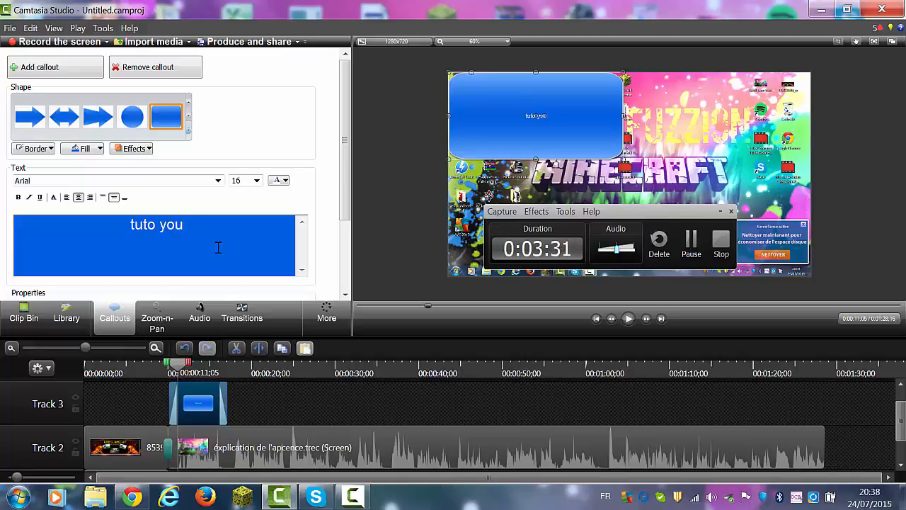
pyautogui.write('tube')
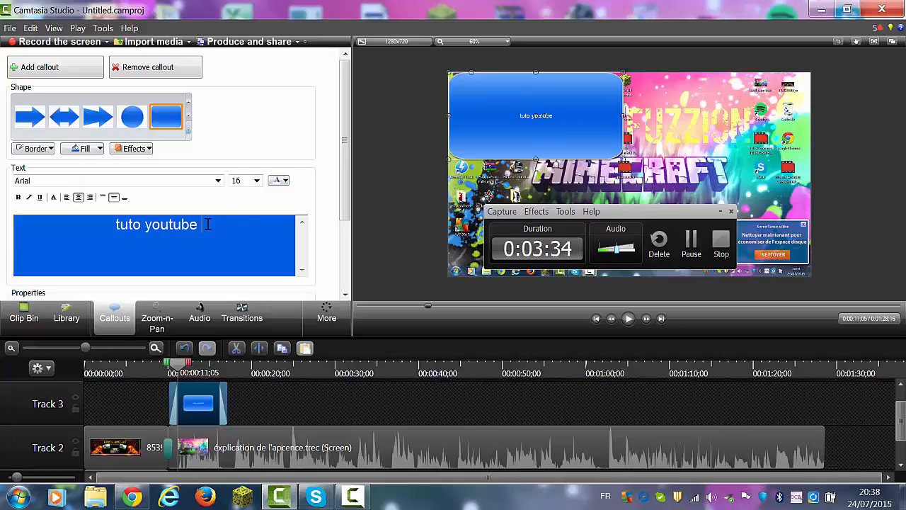
# Try sizes 72 and 48 on the "tuto youtube" callout text and set it to 72
pyautogui.tripleClick(208, 224)
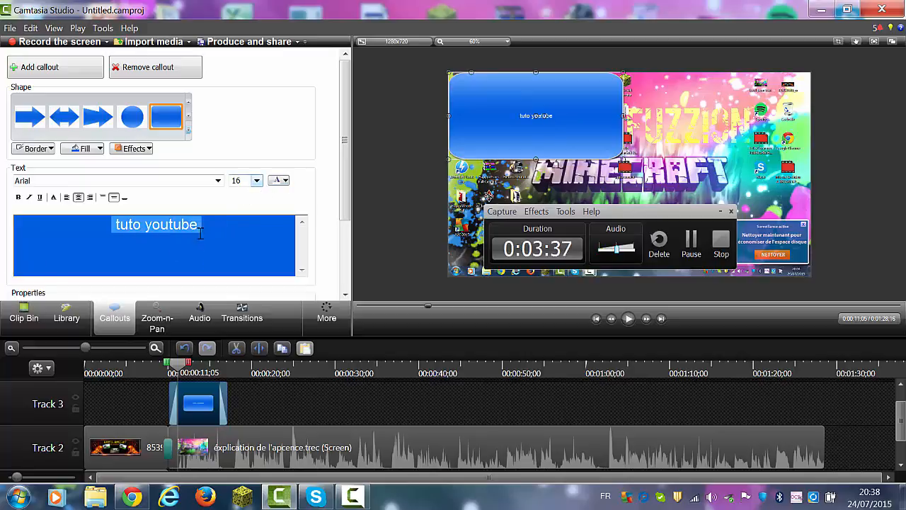
pyautogui.click(256, 181)
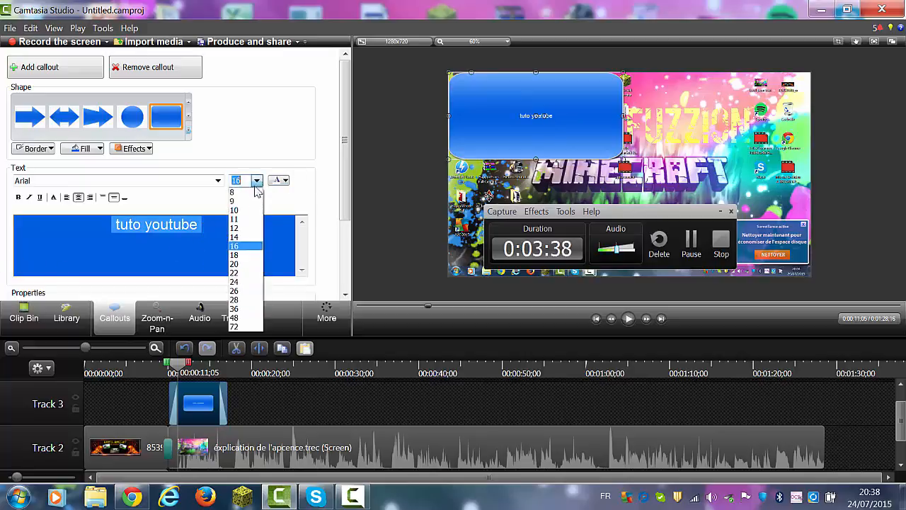
pyautogui.click(243, 325)
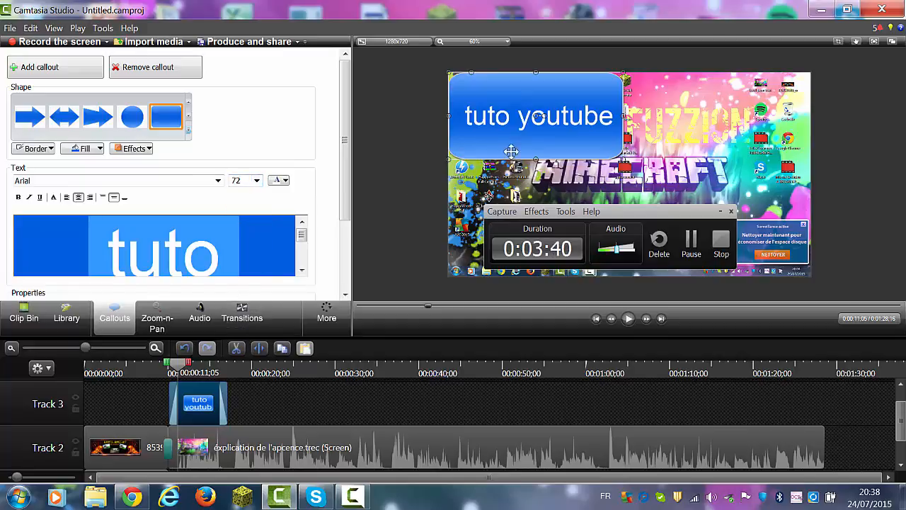
pyautogui.click(256, 181)
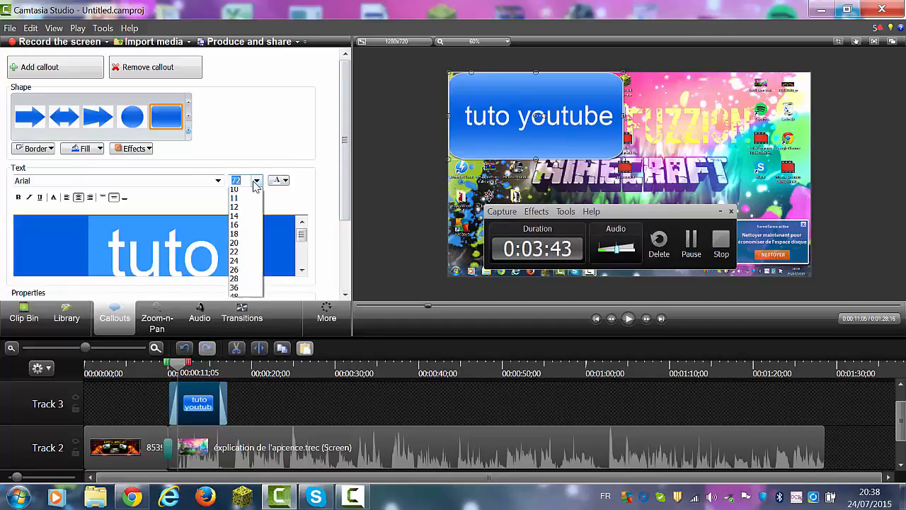
pyautogui.click(245, 320)
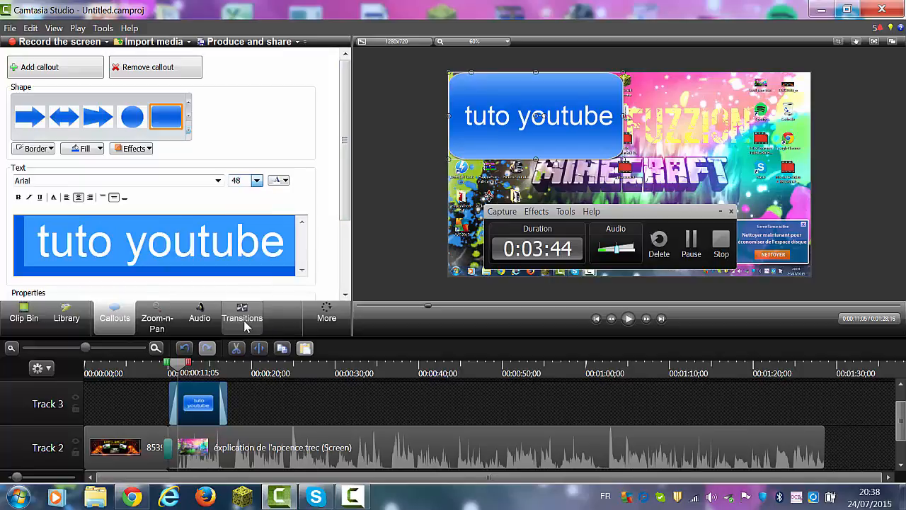
pyautogui.click(256, 181)
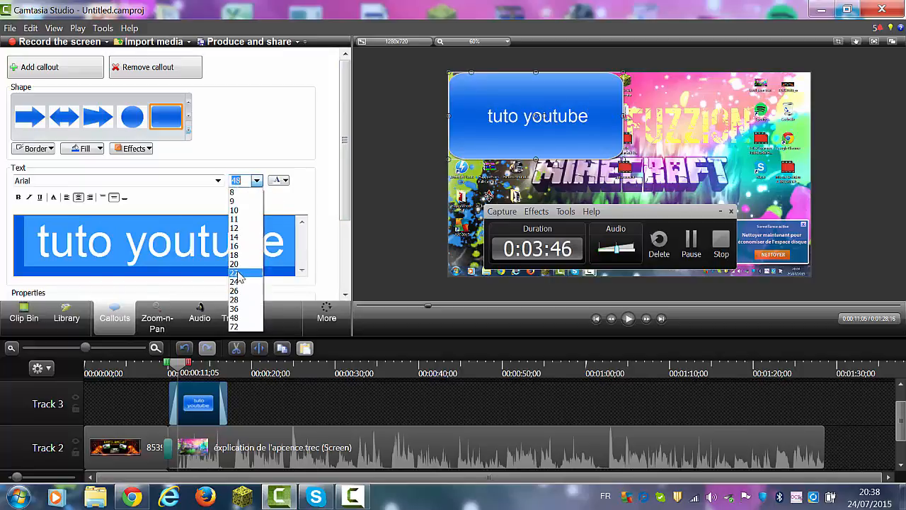
pyautogui.click(245, 330)
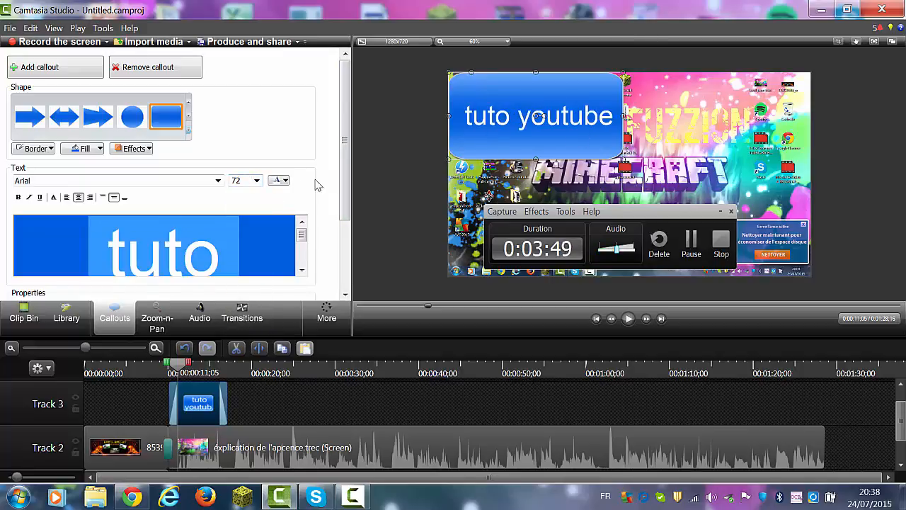
# Change the callout text colour to black and clear the text selection
pyautogui.click(279, 181)
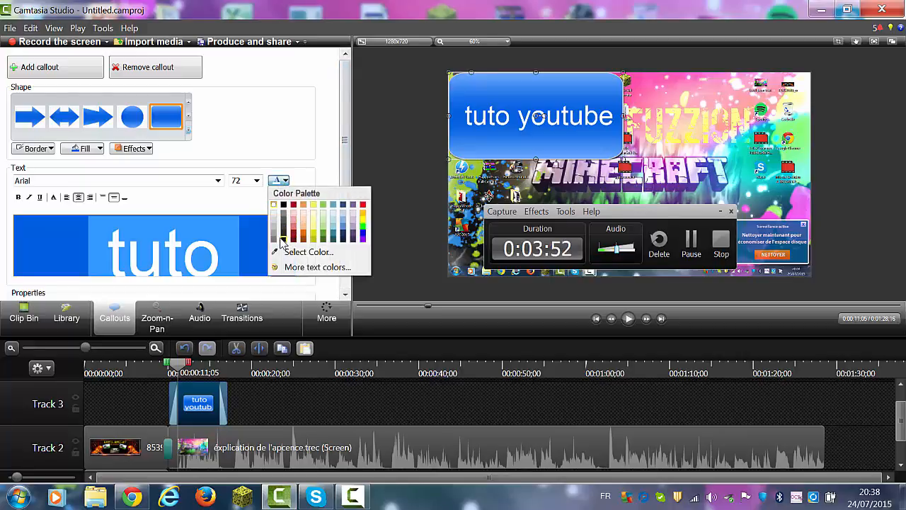
pyautogui.click(282, 239)
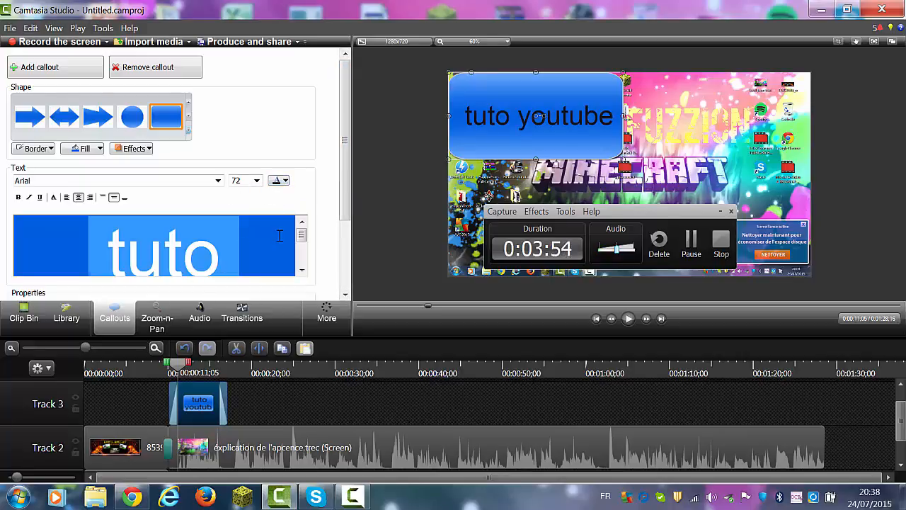
pyautogui.click(280, 235)
pyautogui.tripleClick(269, 240)
pyautogui.click(280, 238)
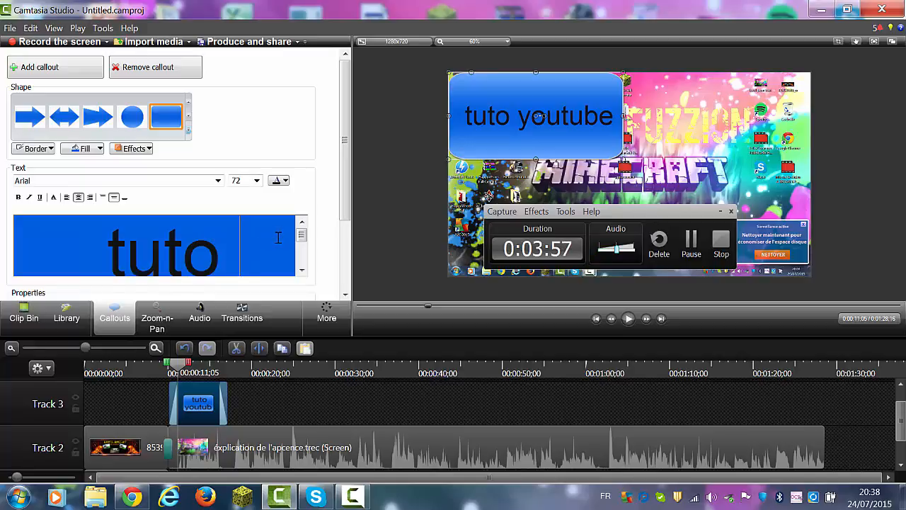
# Try purple as the text colour, and reapply black to the entire callout text
pyautogui.click(279, 182)
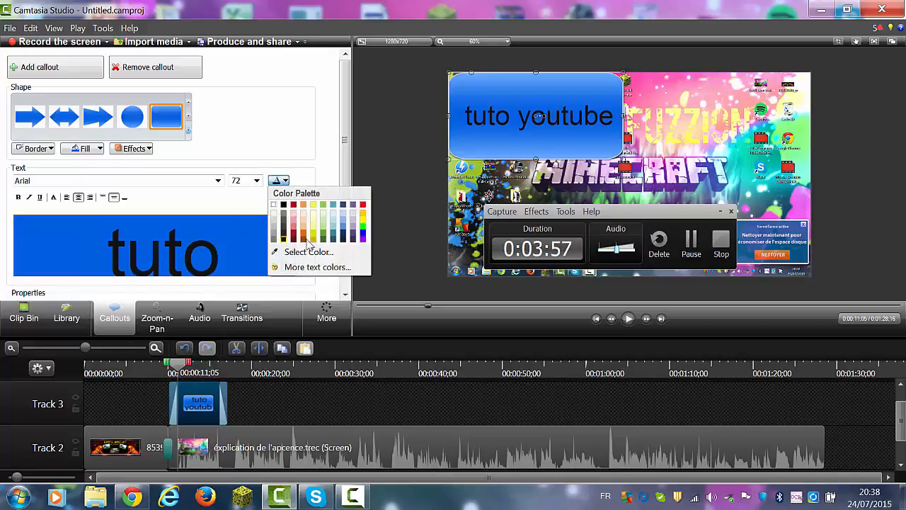
pyautogui.click(361, 241)
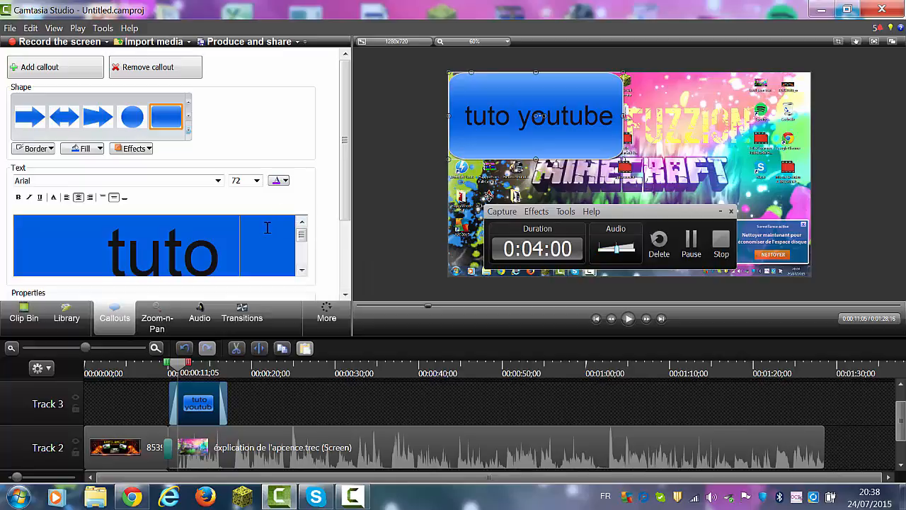
pyautogui.hotkey('ctrl', 'a')
pyautogui.click(283, 182)
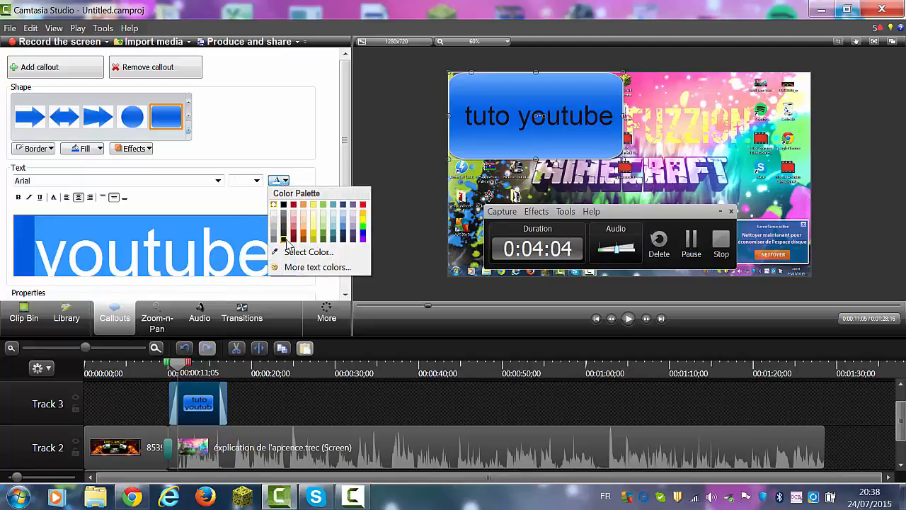
pyautogui.click(287, 241)
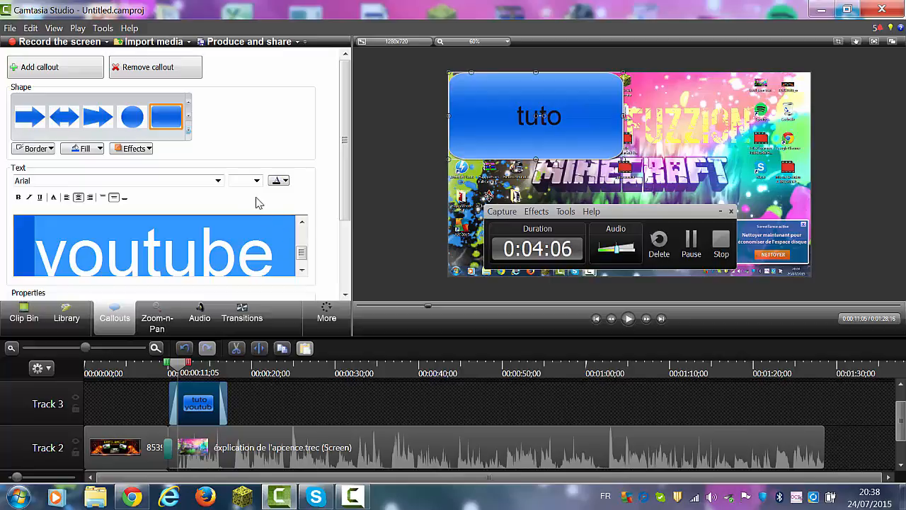
# Adjust the selected callout text to size 48, keeping "tuto youtube" on one line in black
pyautogui.scroll(-1, 253, 252)
pyautogui.moveTo(282, 238); pyautogui.dragTo(282, 285)
pyautogui.scroll(2, 266, 257)
pyautogui.doubleClick(271, 263)
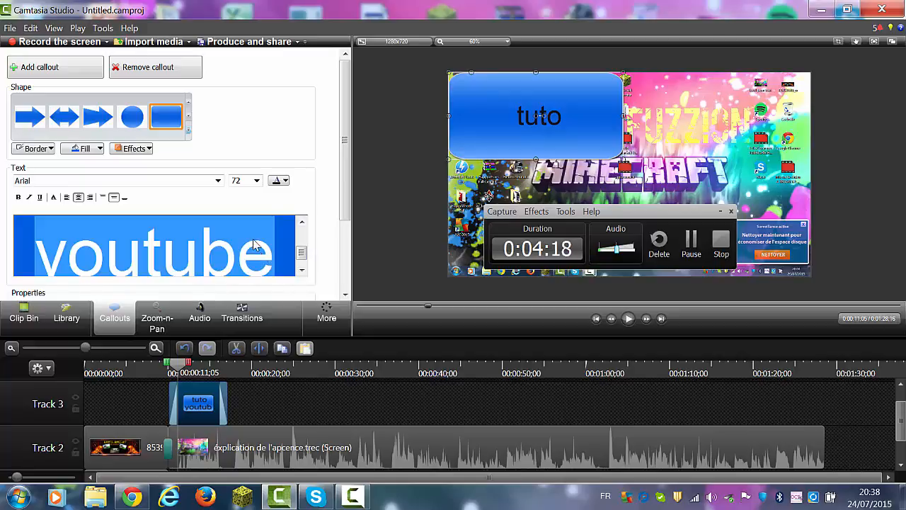
pyautogui.click(281, 181)
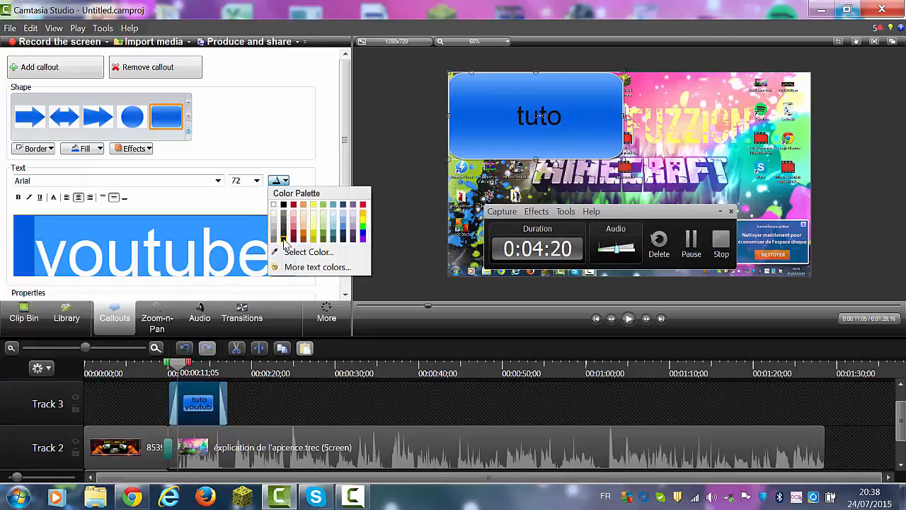
pyautogui.click(403, 226)
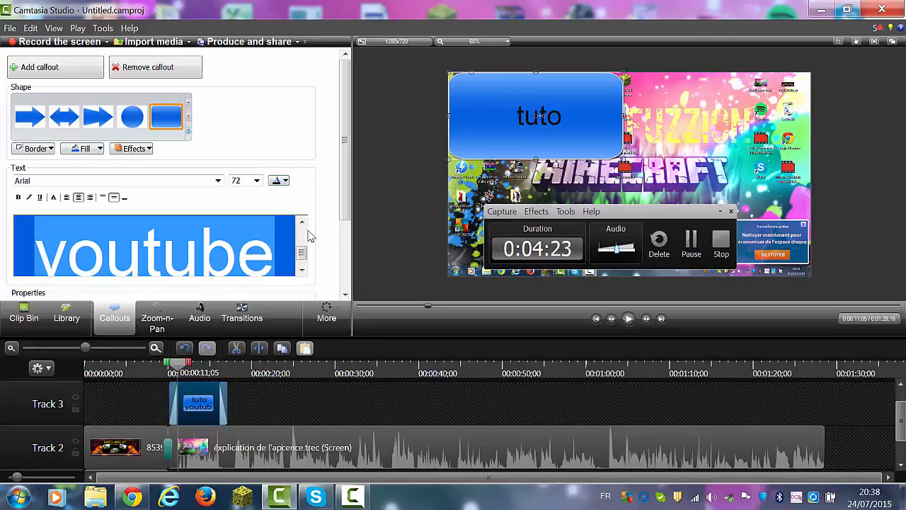
pyautogui.scroll(1, 365, 225)
pyautogui.scroll(-2, 366, 225)
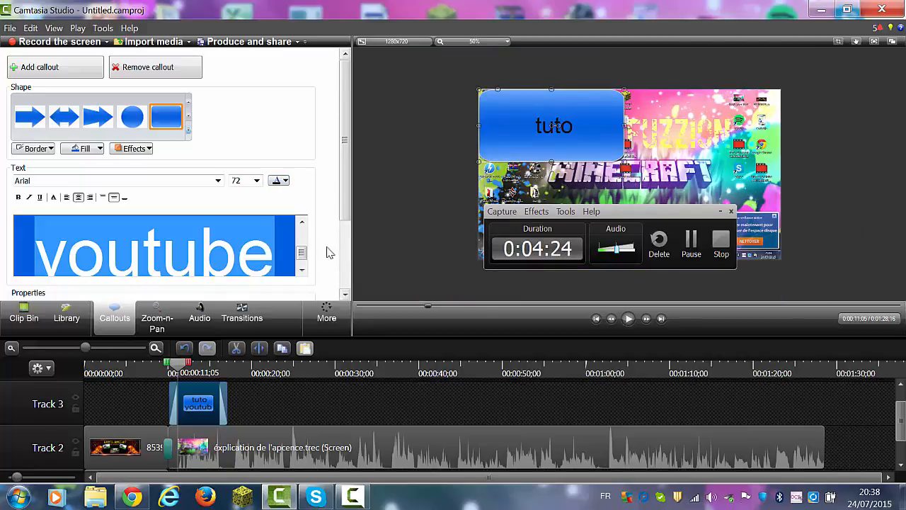
pyautogui.moveTo(302, 247); pyautogui.dragTo(307, 223)
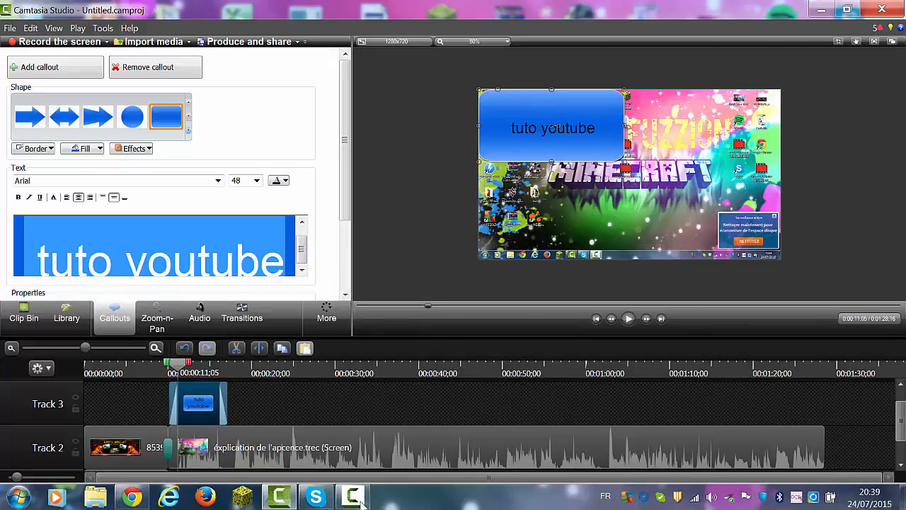
# Move the recorder window clear of the preview, change the callout text font to DooM and deselect the callout
pyautogui.moveTo(656, 215); pyautogui.dragTo(664, 286)
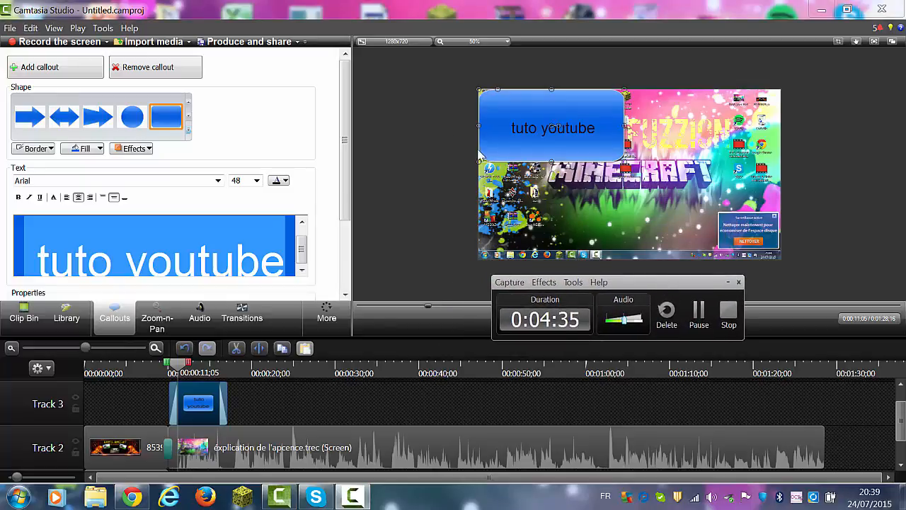
pyautogui.click(192, 182)
pyautogui.scroll(-4, 121, 293)
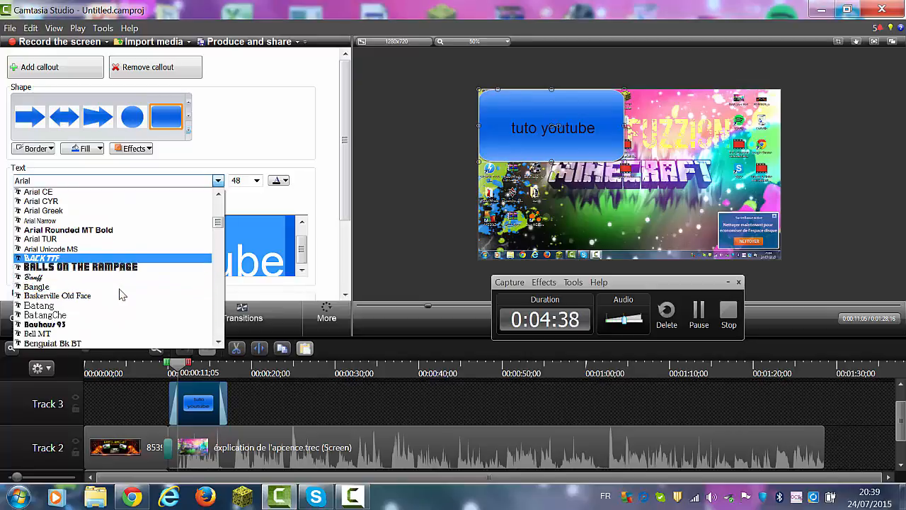
pyautogui.scroll(-5, 121, 293)
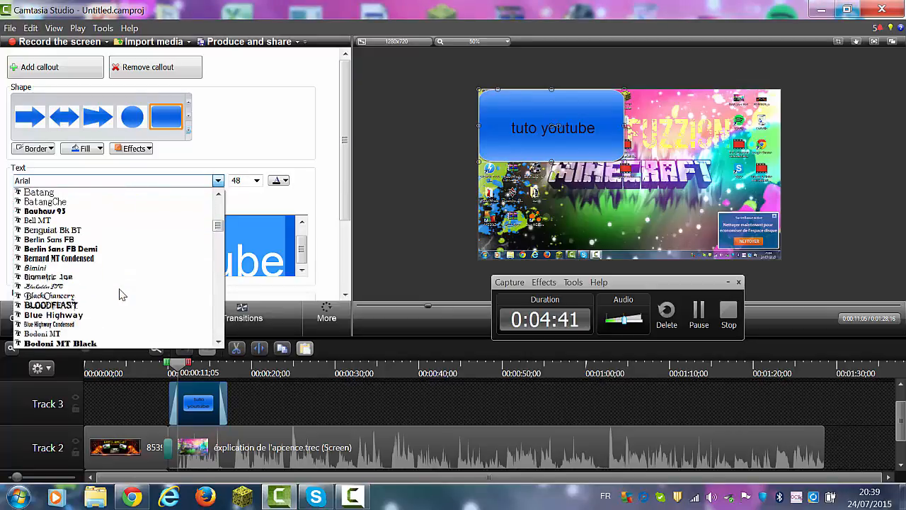
pyautogui.scroll(-6, 124, 293)
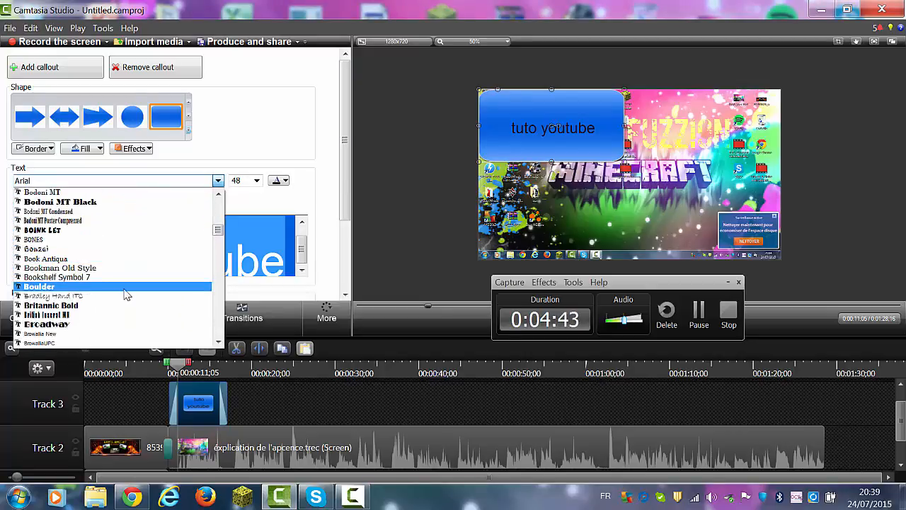
pyautogui.scroll(-10, 124, 293)
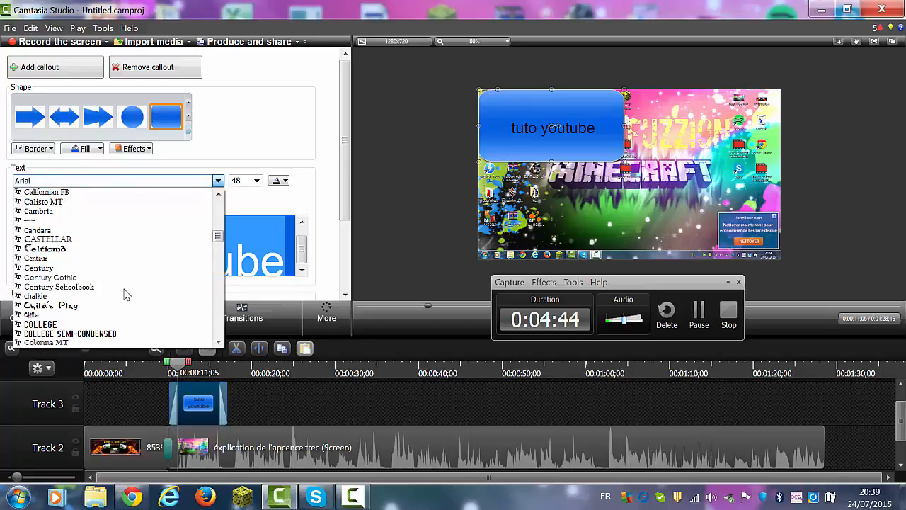
pyautogui.scroll(-6, 124, 290)
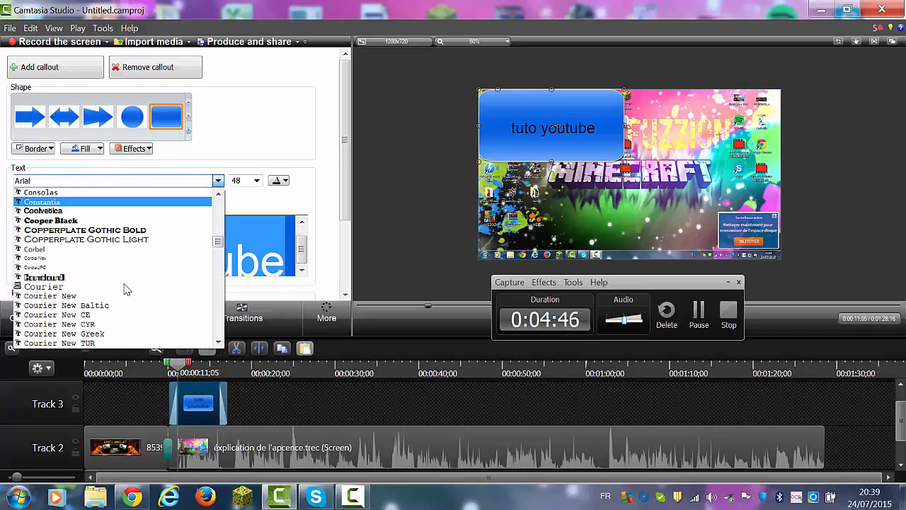
pyautogui.scroll(-5, 125, 289)
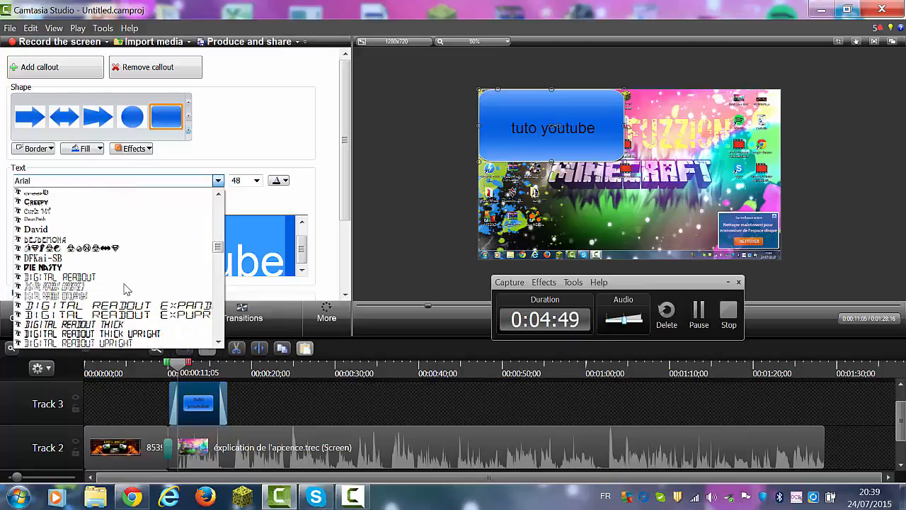
pyautogui.scroll(-2, 142, 271)
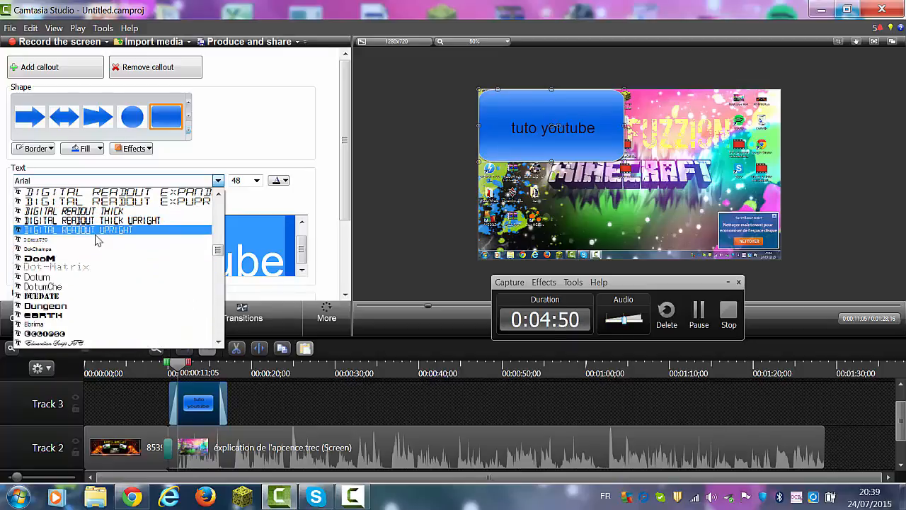
pyautogui.click(141, 258)
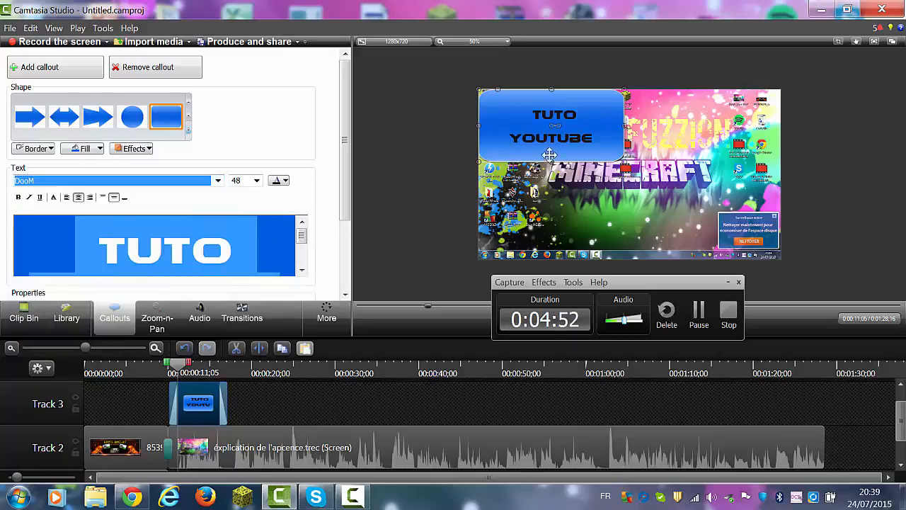
pyautogui.click(386, 187)
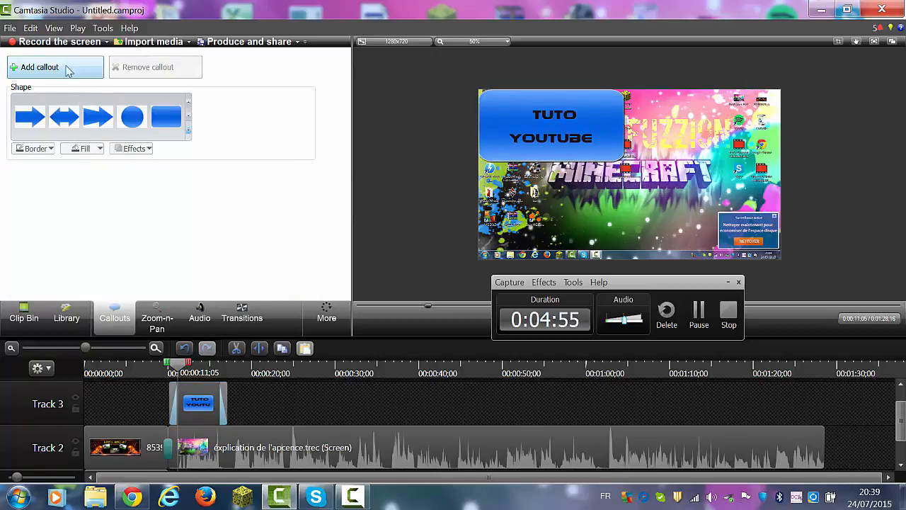
# Add a blur callout and place it over the notification pop-up in the lower-right corner of the video frame
pyautogui.click(189, 130)
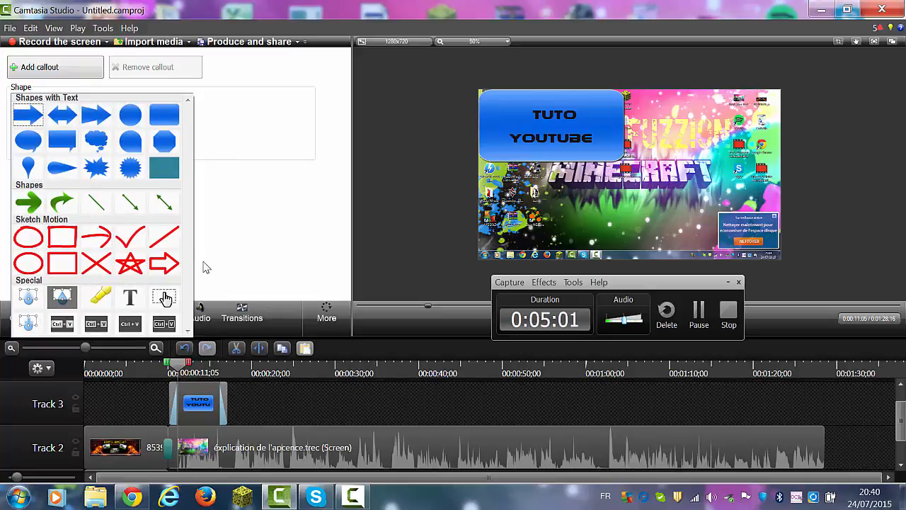
pyautogui.click(27, 299)
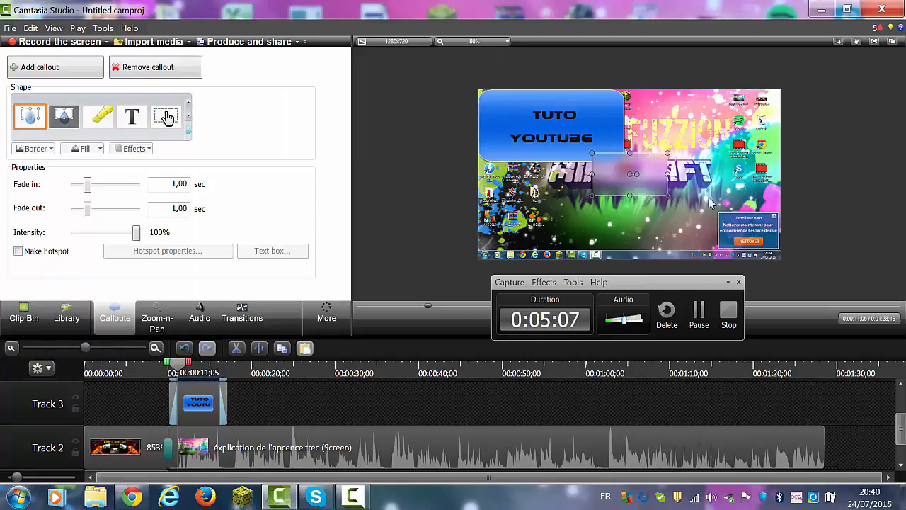
pyautogui.moveTo(655, 168); pyautogui.dragTo(763, 226)
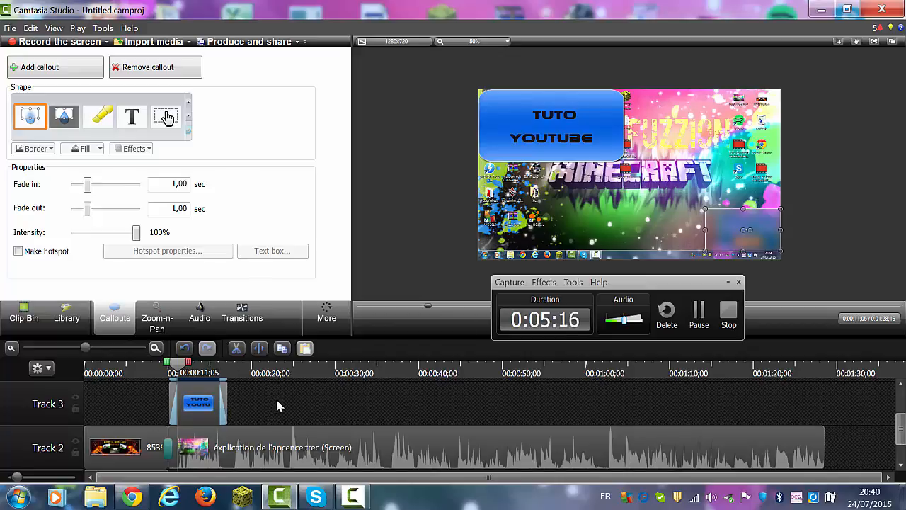
# Play the timeline from just before the transition until past the callouts, moving the recorder window clear of the playback controls, and return the playhead to the start
pyautogui.click(168, 370)
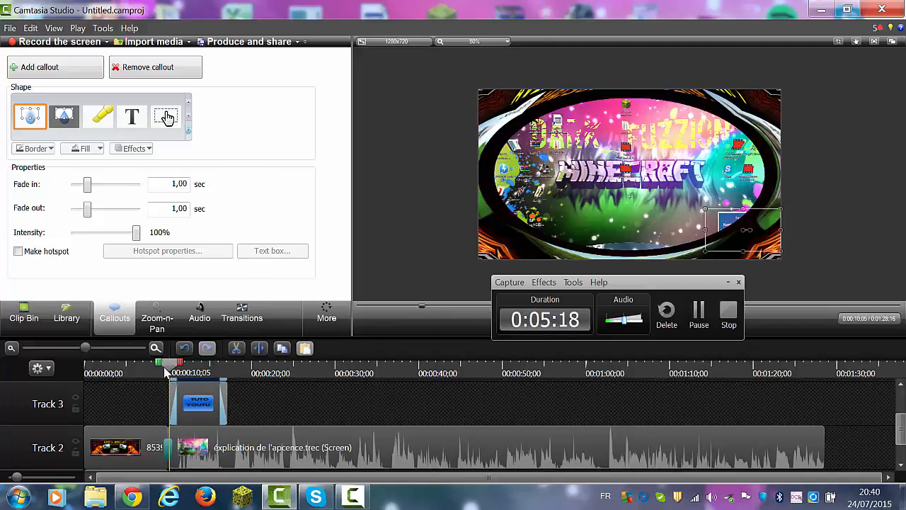
pyautogui.moveTo(168, 371); pyautogui.dragTo(158, 373)
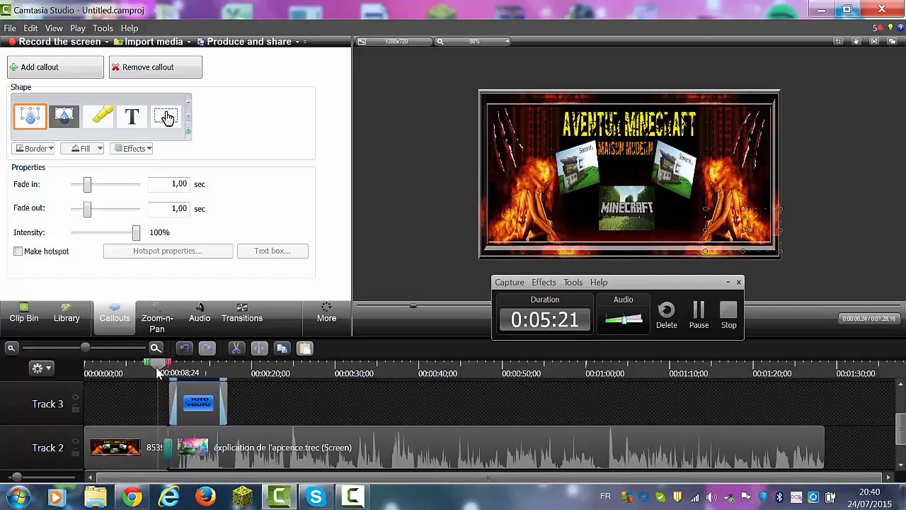
pyautogui.moveTo(571, 281); pyautogui.dragTo(447, 343)
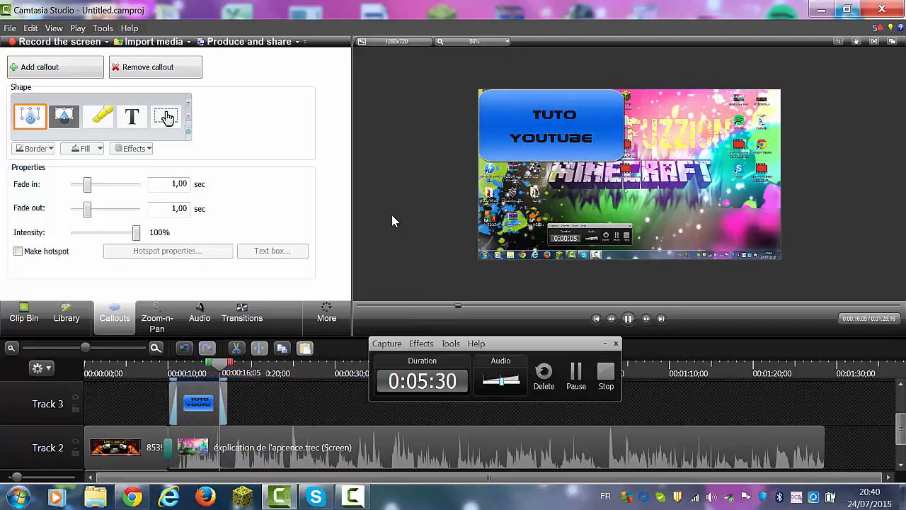
pyautogui.click(628, 319)
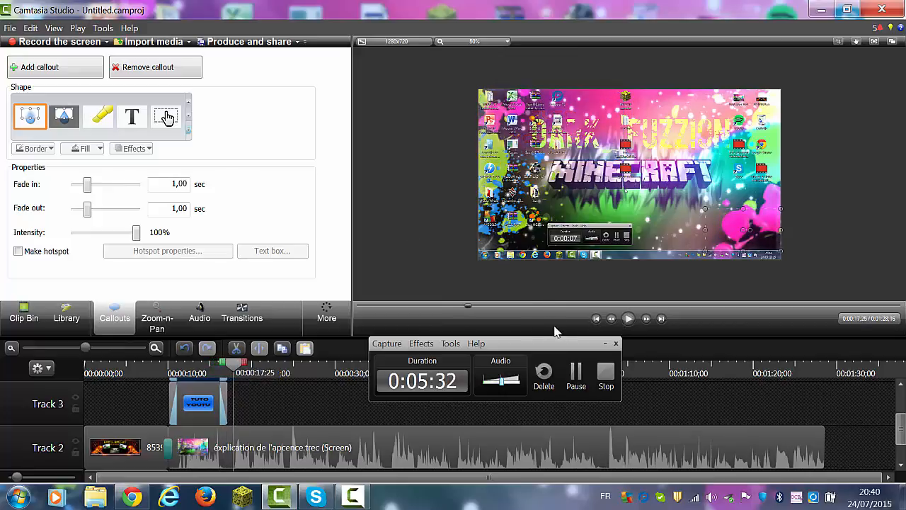
pyautogui.moveTo(240, 364); pyautogui.dragTo(87, 366)
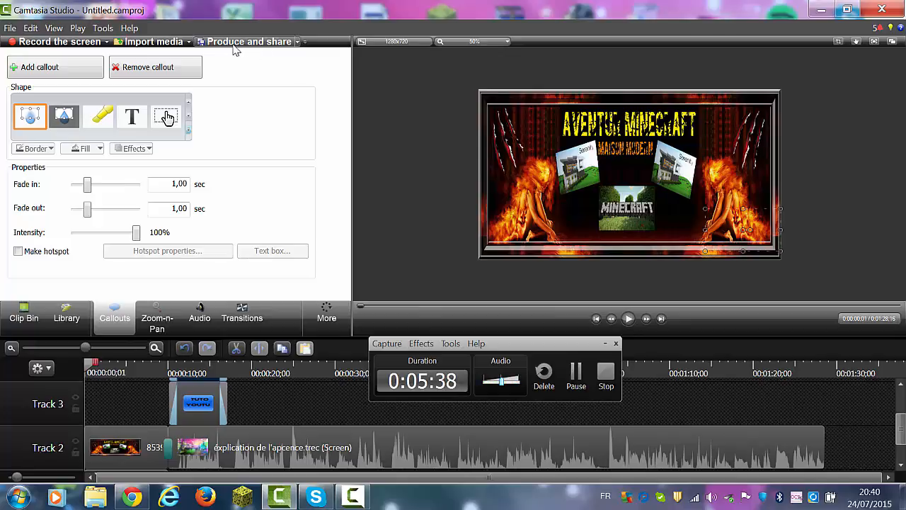
# Take the Camtasia Studio window out of full screen, move it down the desktop and minimize it
pyautogui.click(847, 8)
pyautogui.moveTo(570, 19); pyautogui.dragTo(589, 64)
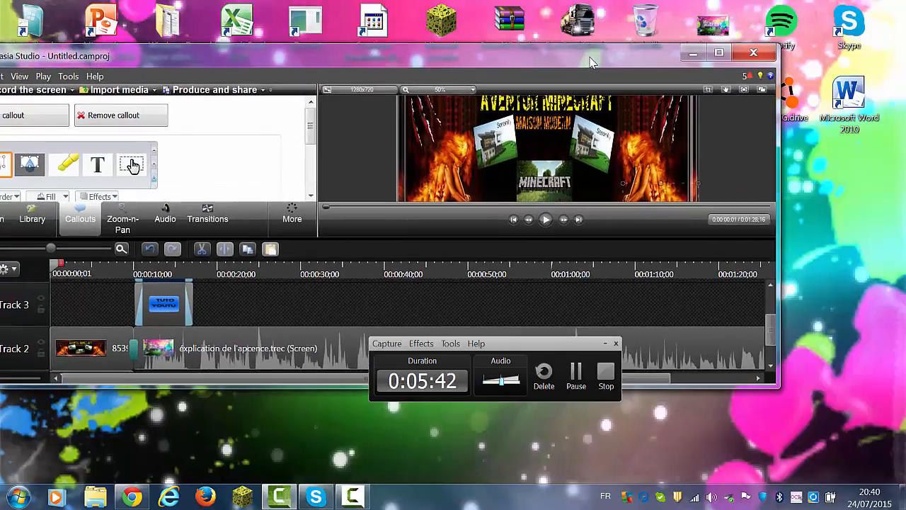
pyautogui.click(698, 54)
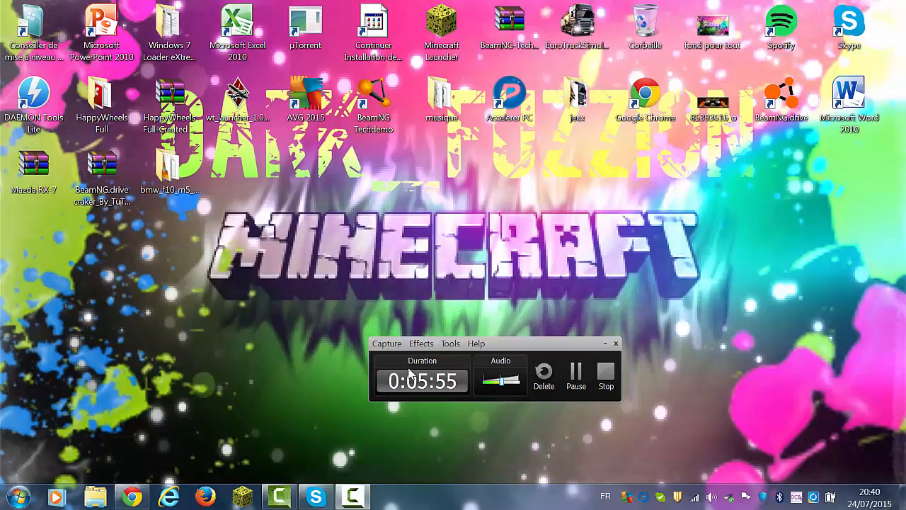
pyautogui.click(243, 500)
pyautogui.click(570, 132)
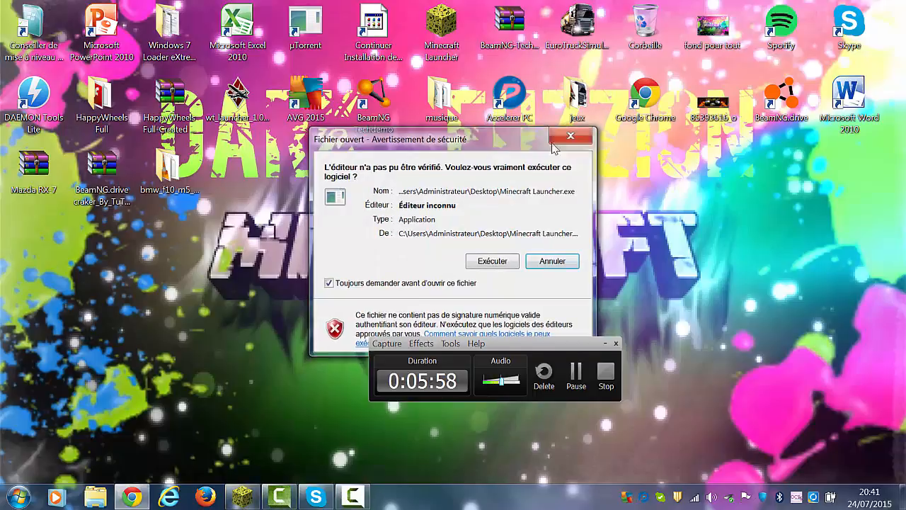
pyautogui.click(248, 499)
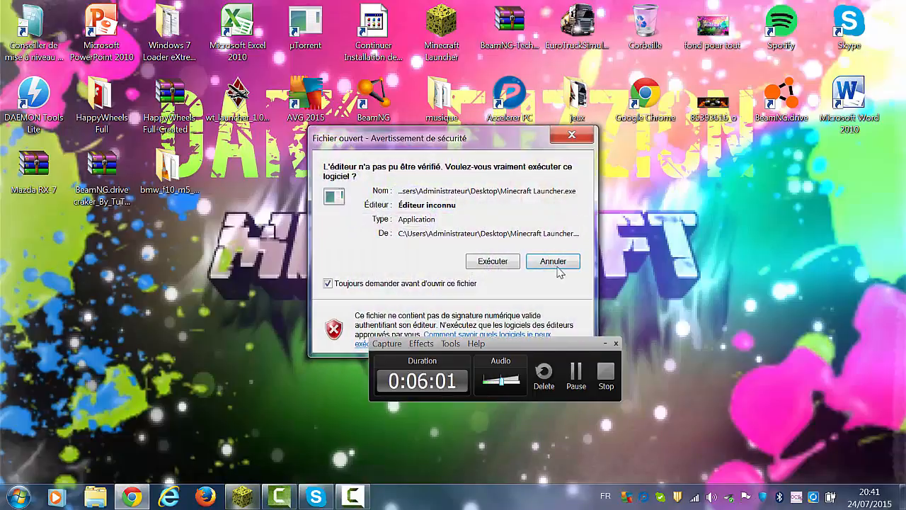
pyautogui.click(563, 266)
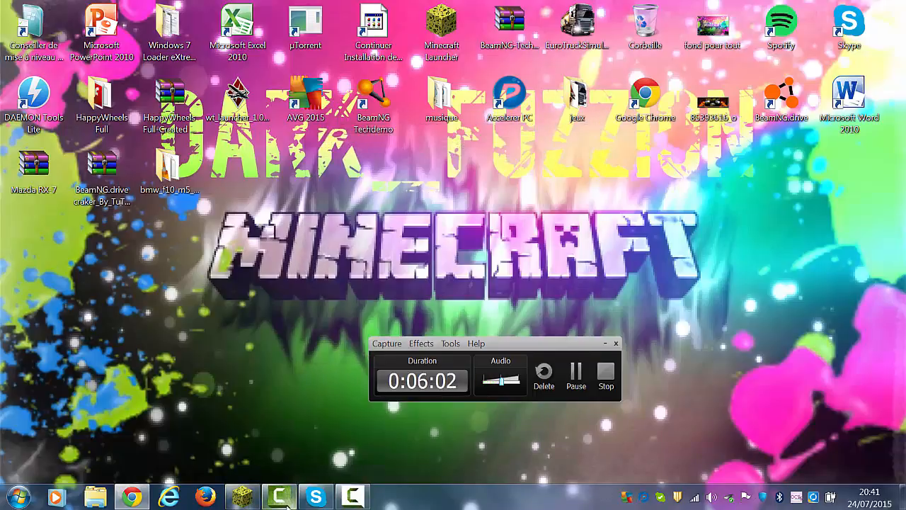
# Switch back to Camtasia Studio by restoring its minimized project window
pyautogui.click(289, 498)
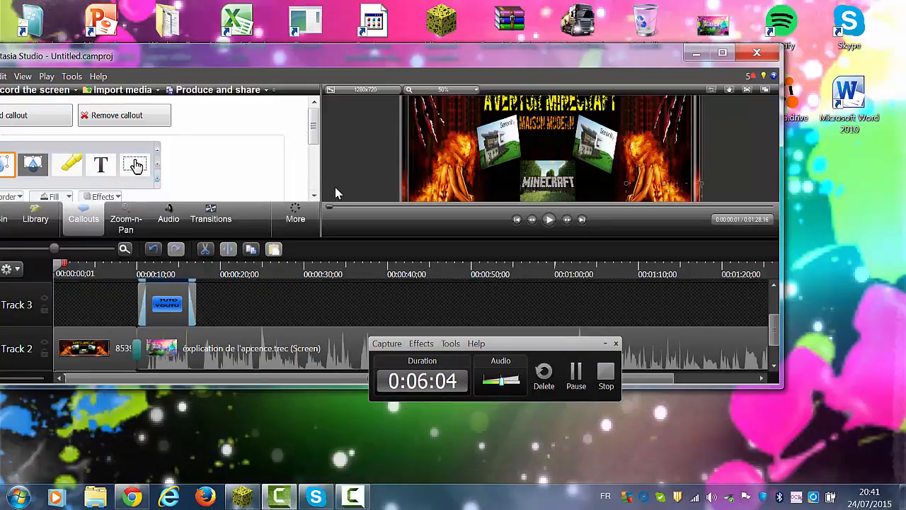